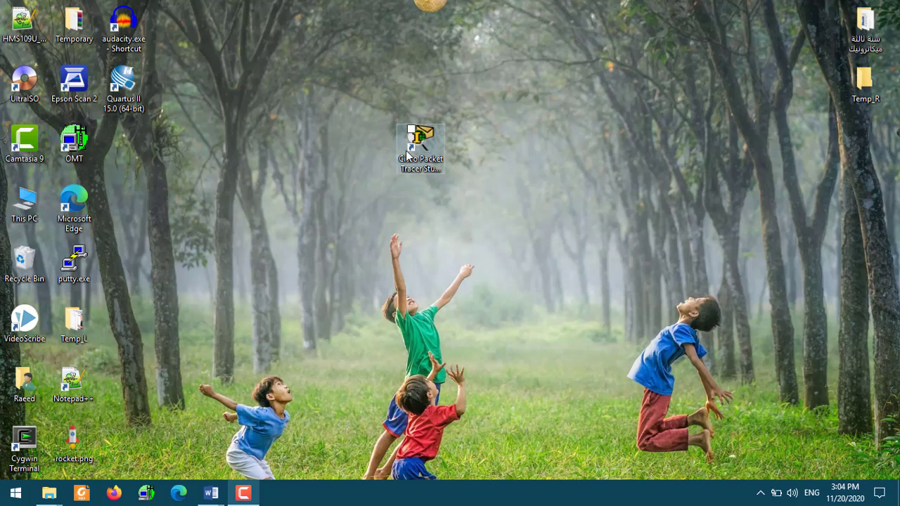
Launch Cisco Packet Tracer Student from the desktop and maximize its window.
click(512, 157)
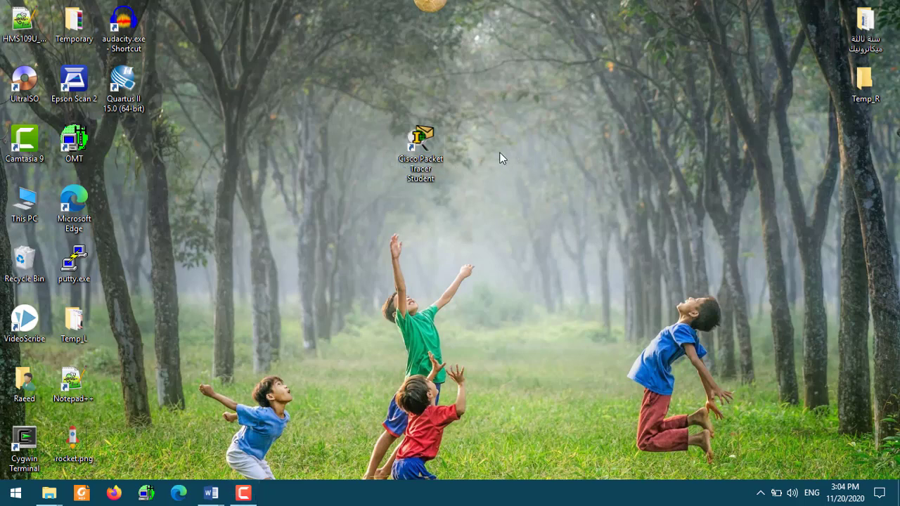
double_click(431, 156)
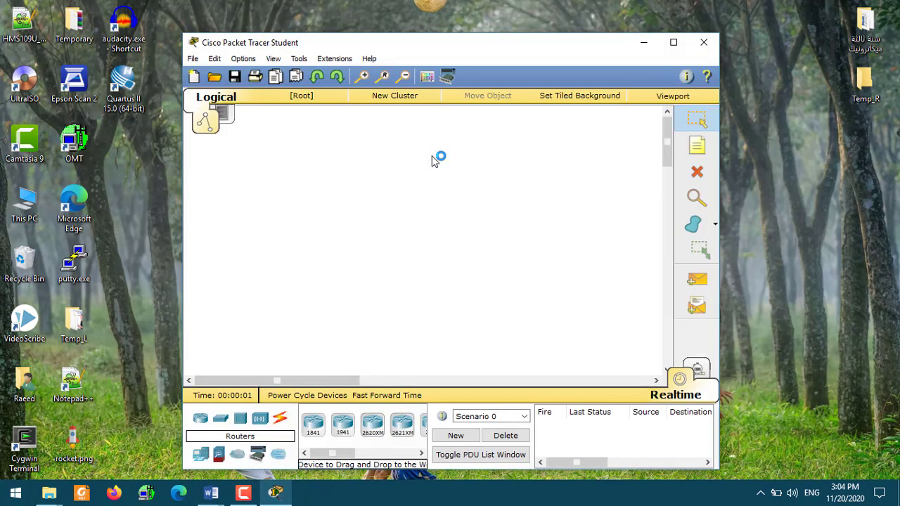
double_click(384, 39)
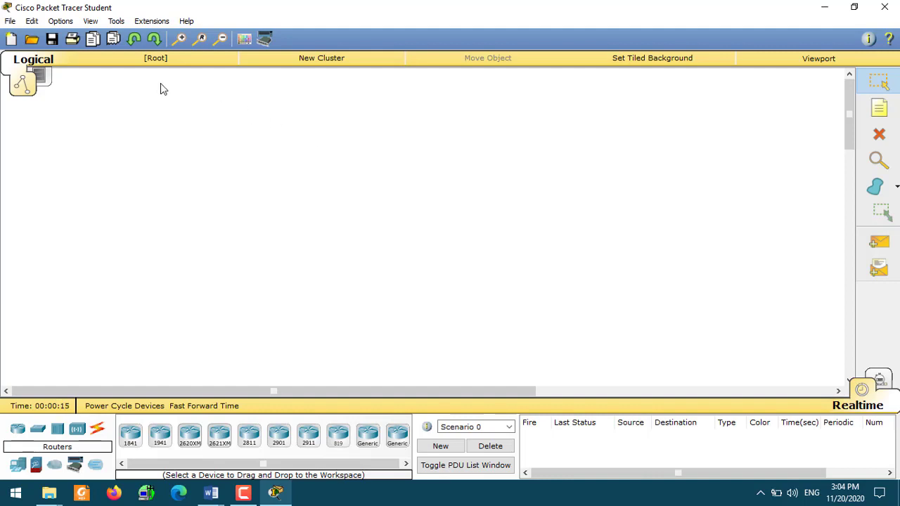
Review the file, edit and options commands, then examine the interface settings in Preferences and close them.
click(10, 21)
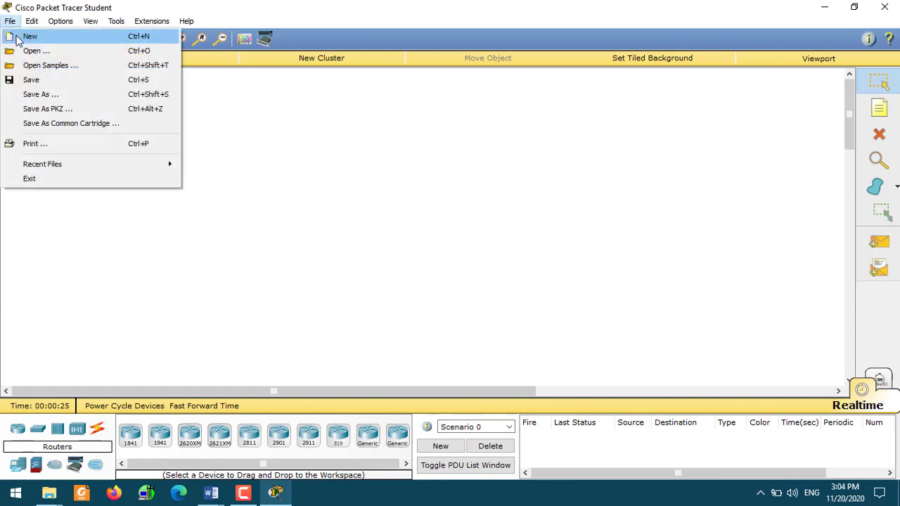
click(25, 79)
click(31, 22)
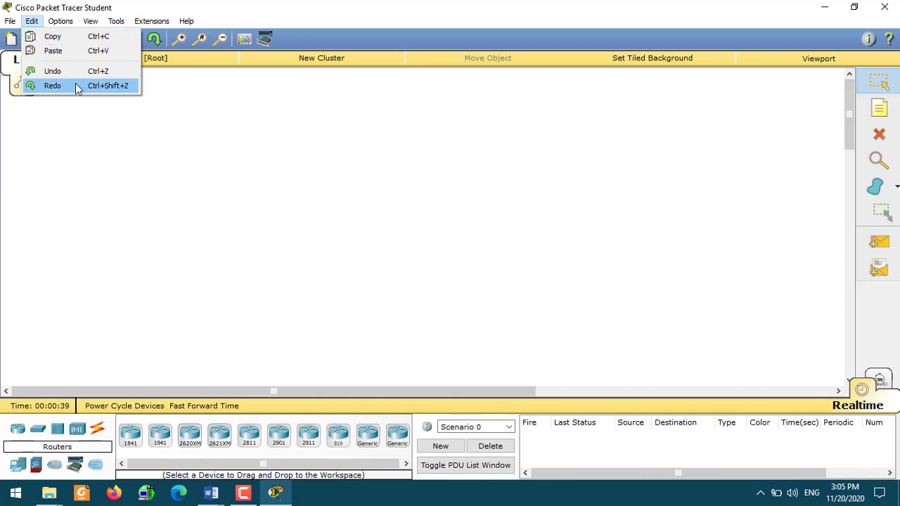
mouse_move(61, 26)
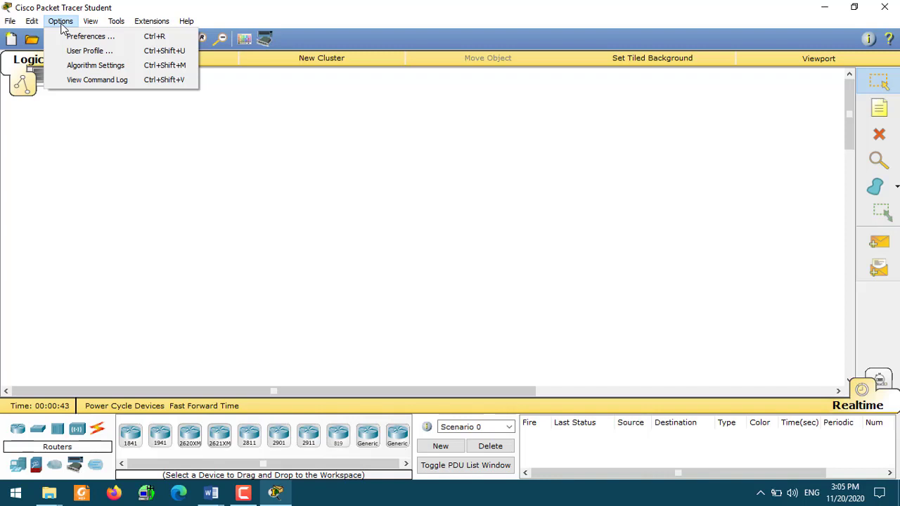
click(74, 36)
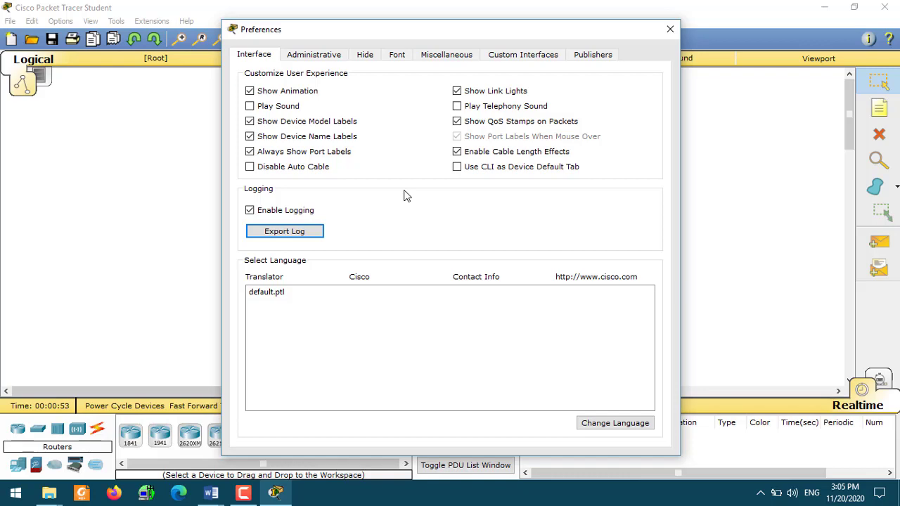
click(670, 30)
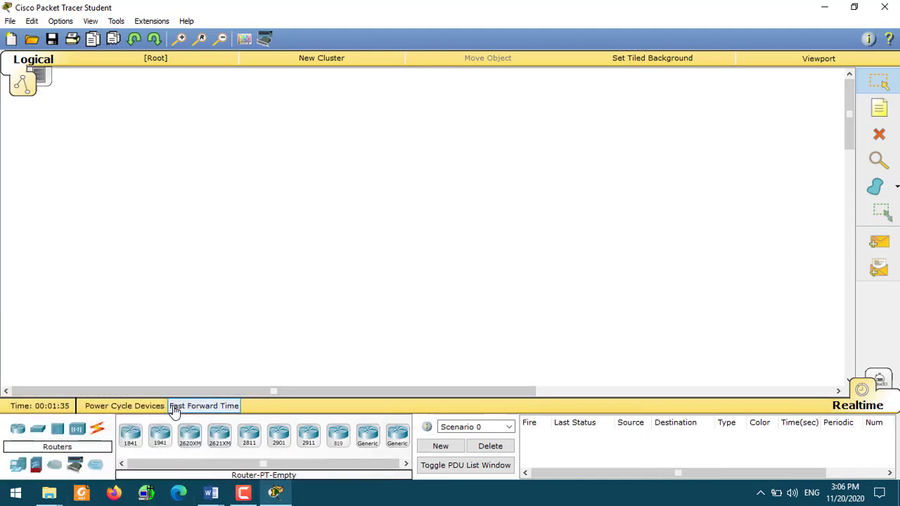
Examine the available models of switches, routers and end devices, and the connection cable types.
click(38, 432)
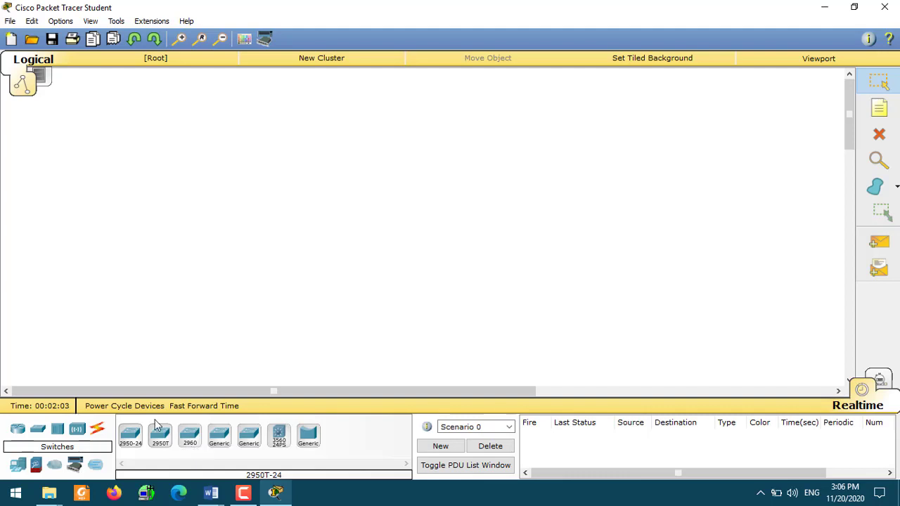
click(19, 433)
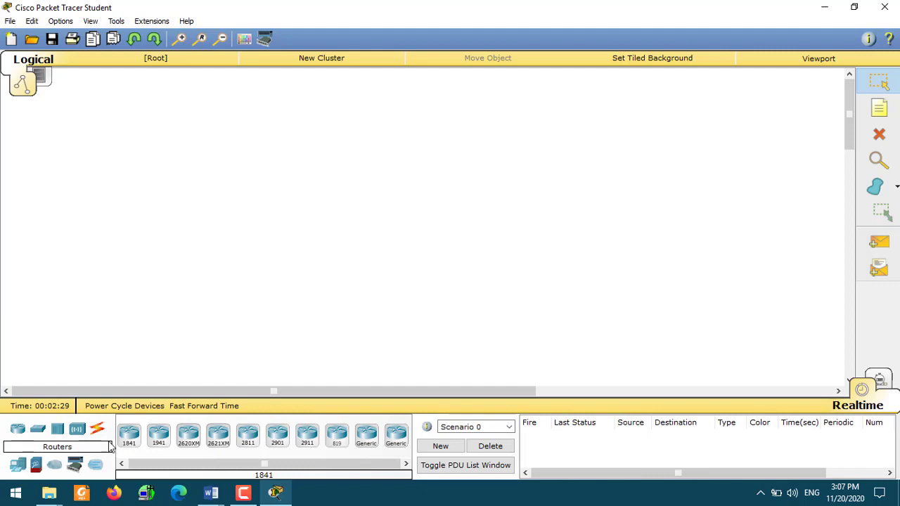
click(19, 467)
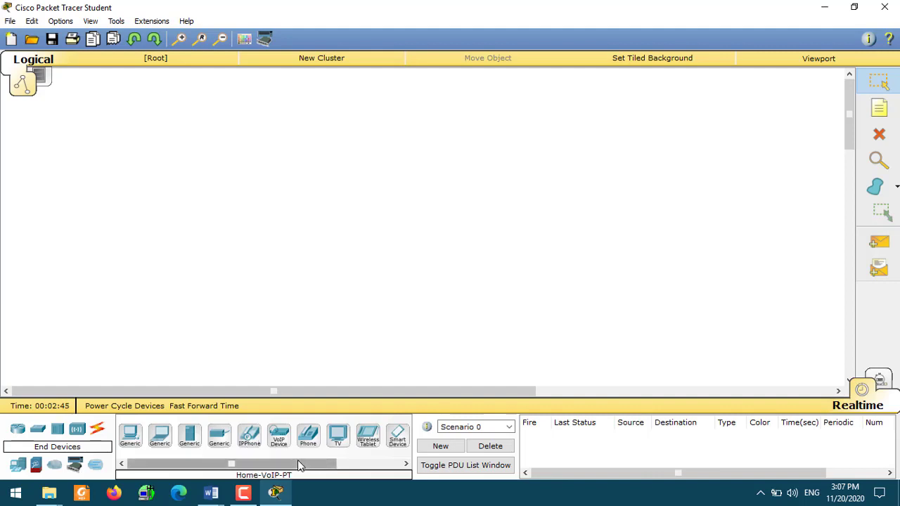
mouse_move(299, 462)
mouse_down()
mouse_move(372, 465)
mouse_move(302, 467)
mouse_up()
mouse_move(214, 487)
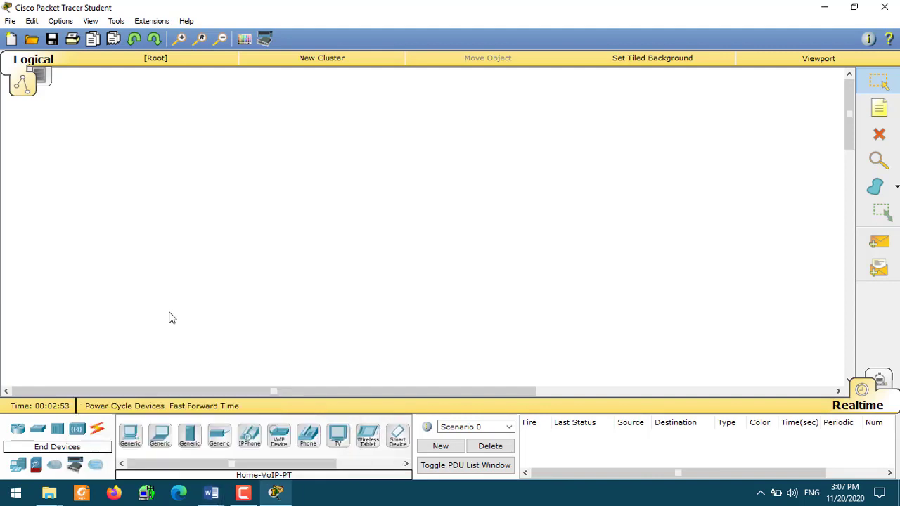
click(97, 429)
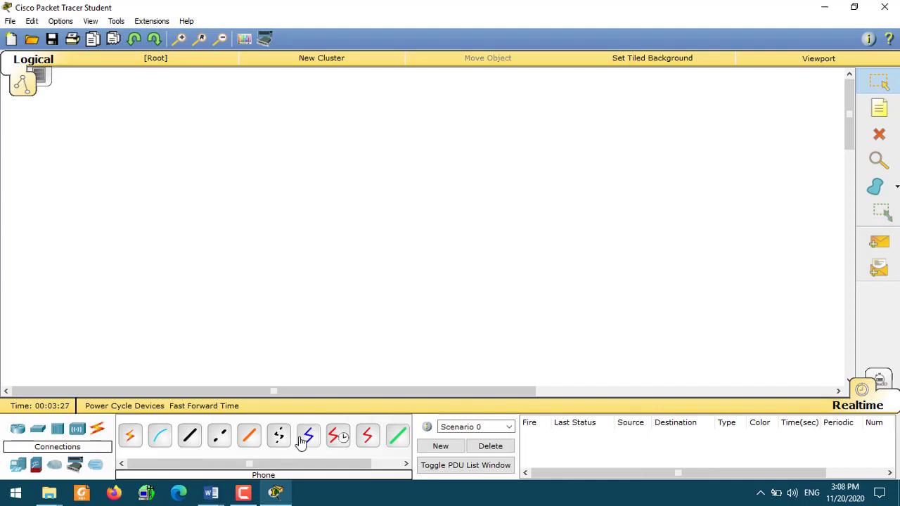
drag(333, 464, 303, 474)
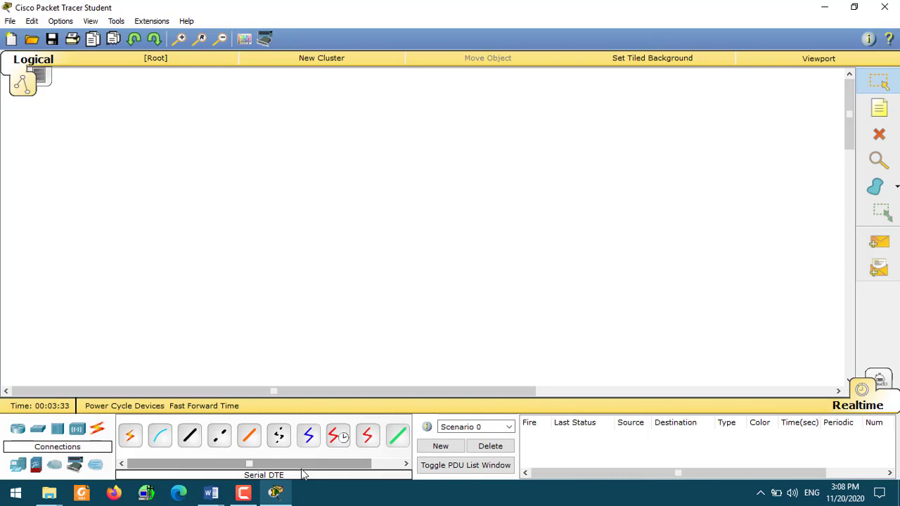
Switch to the lecture document in Word, read Exercise 1 and its network address 10.0.0.0/8, and return to Packet Tracer.
mouse_move(211, 491)
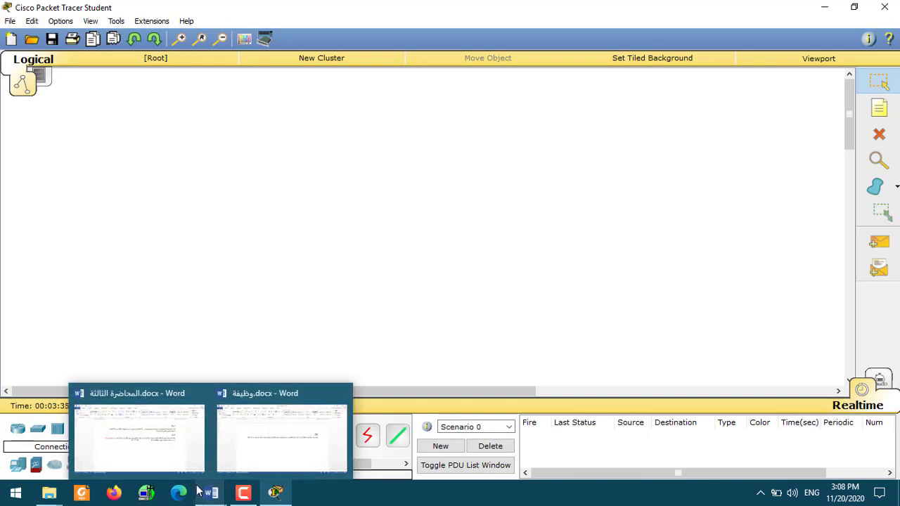
click(168, 457)
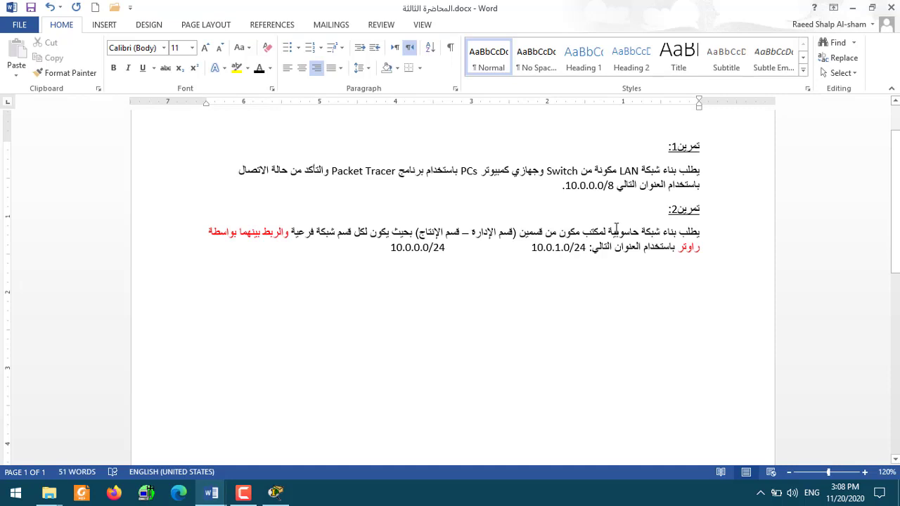
drag(680, 172, 614, 187)
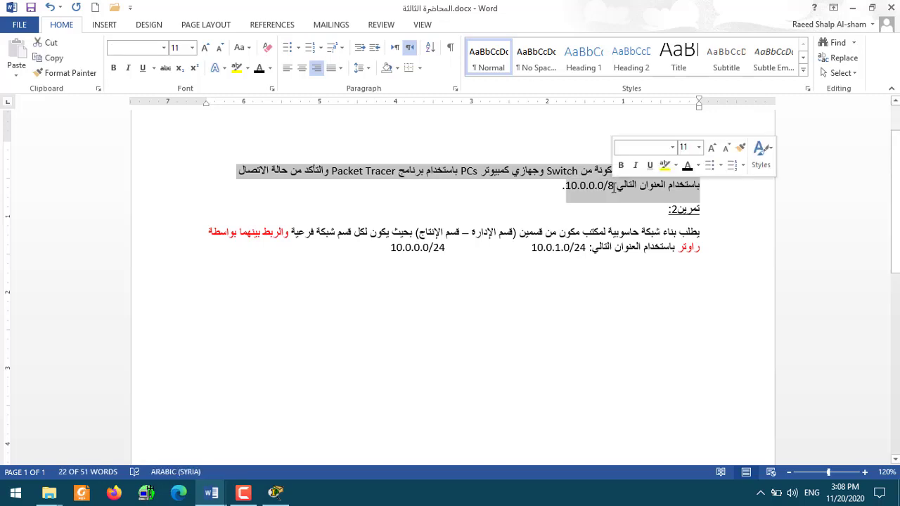
click(614, 188)
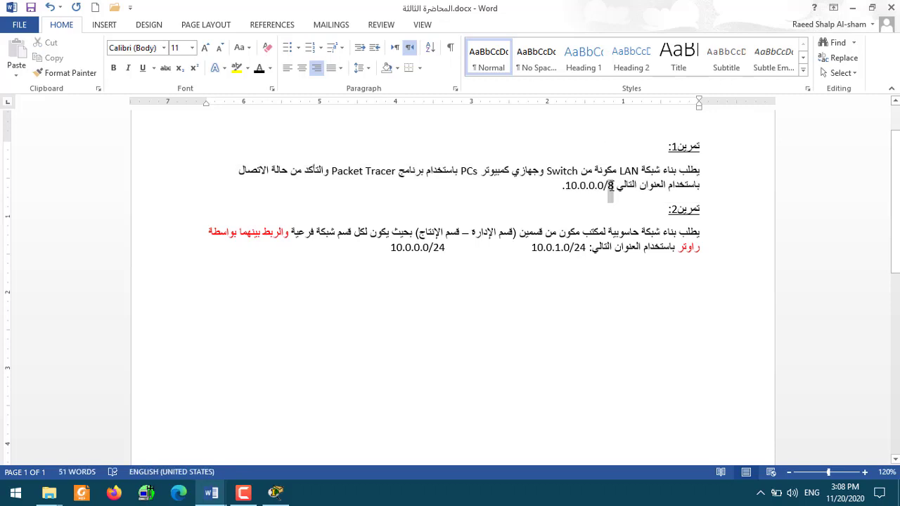
double_click(610, 186)
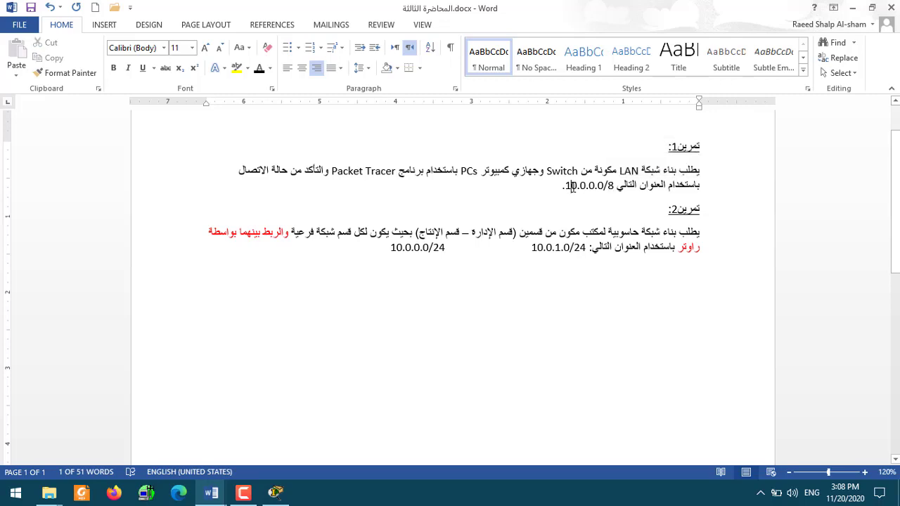
double_click(572, 187)
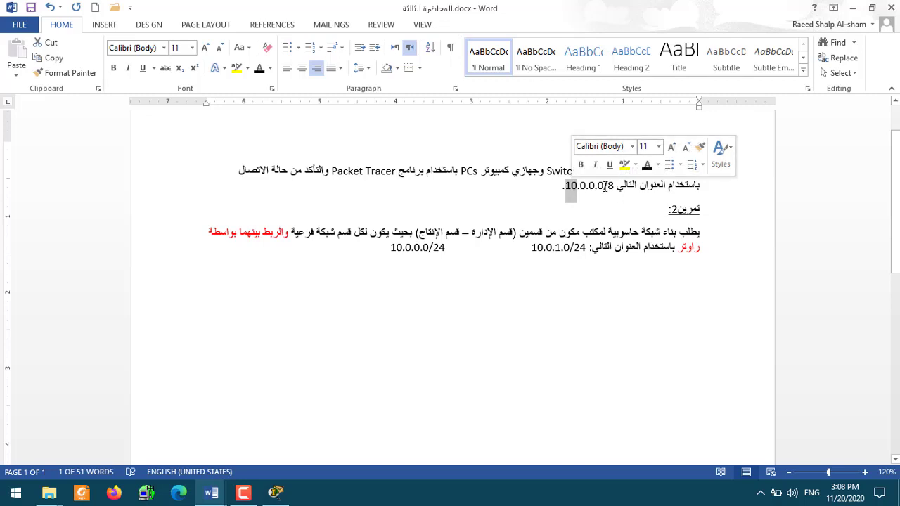
drag(605, 186, 565, 187)
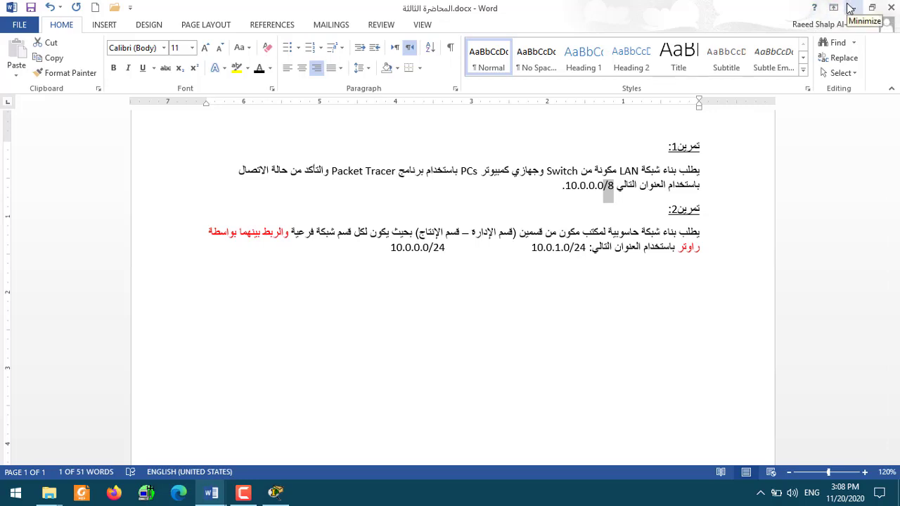
click(849, 7)
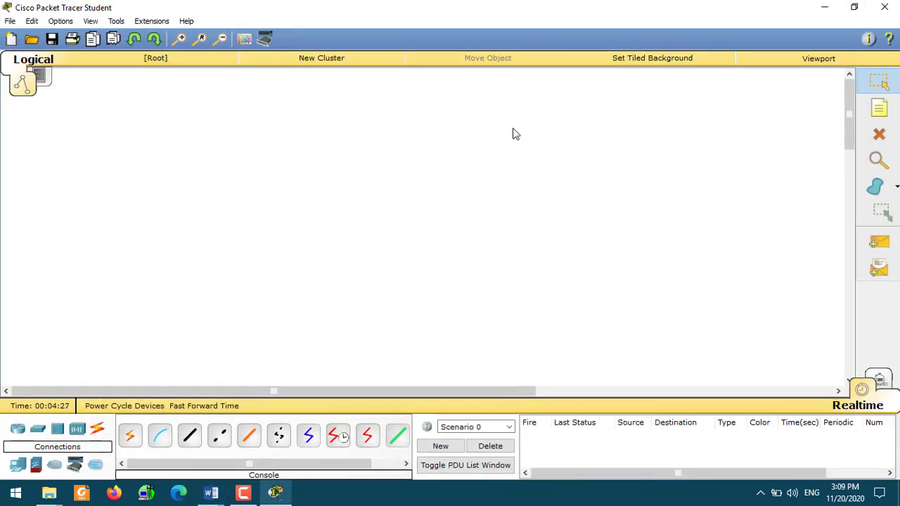
Add a 2960 switch to the logical workspace and reposition it slightly up and to the right.
click(41, 432)
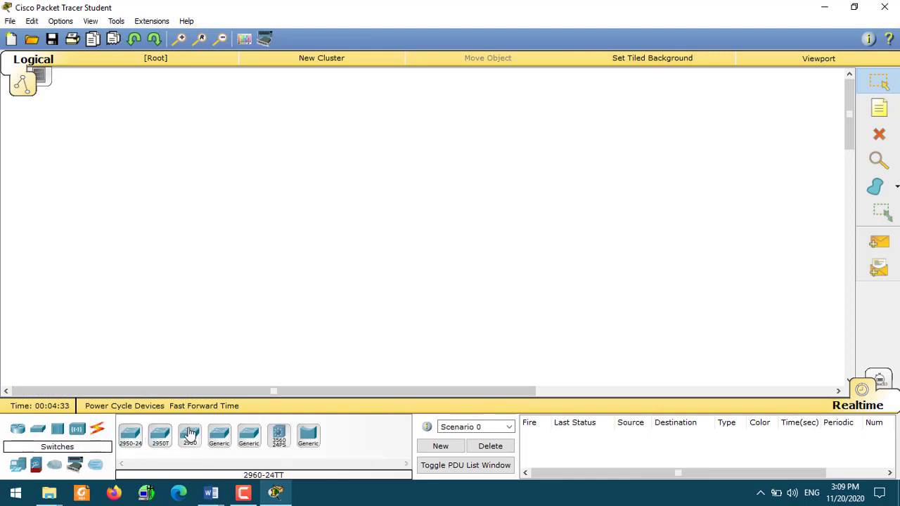
drag(190, 434, 216, 189)
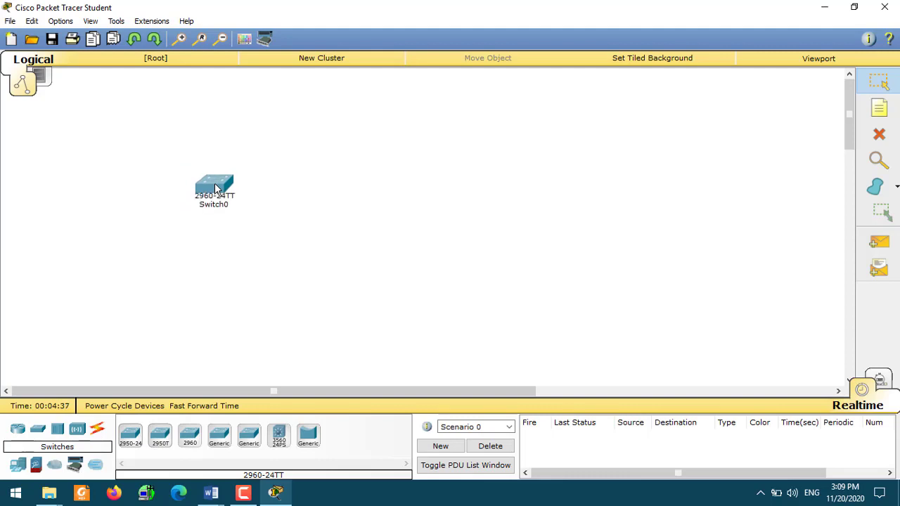
mouse_move(215, 189)
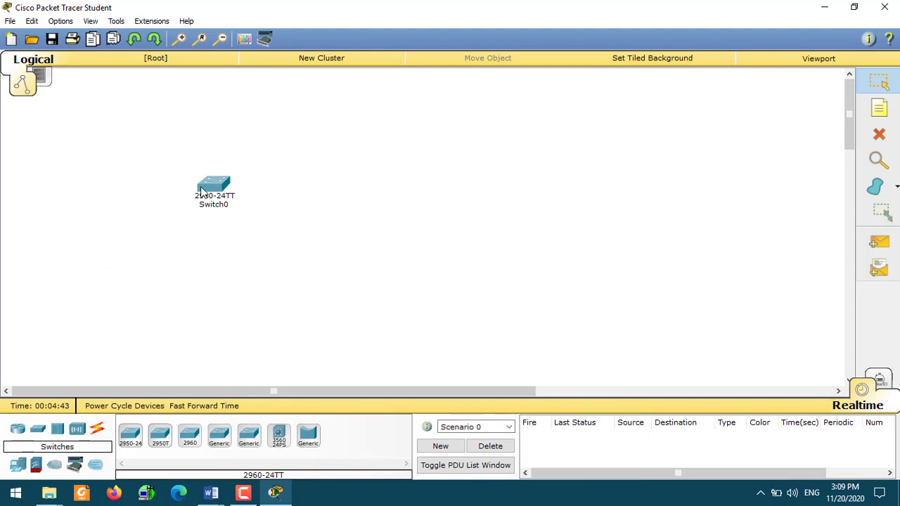
drag(212, 188, 245, 176)
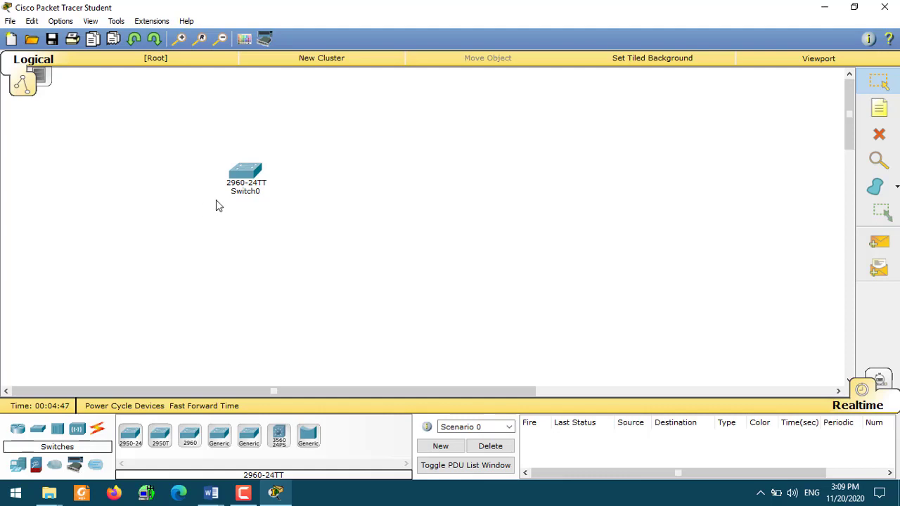
mouse_move(246, 174)
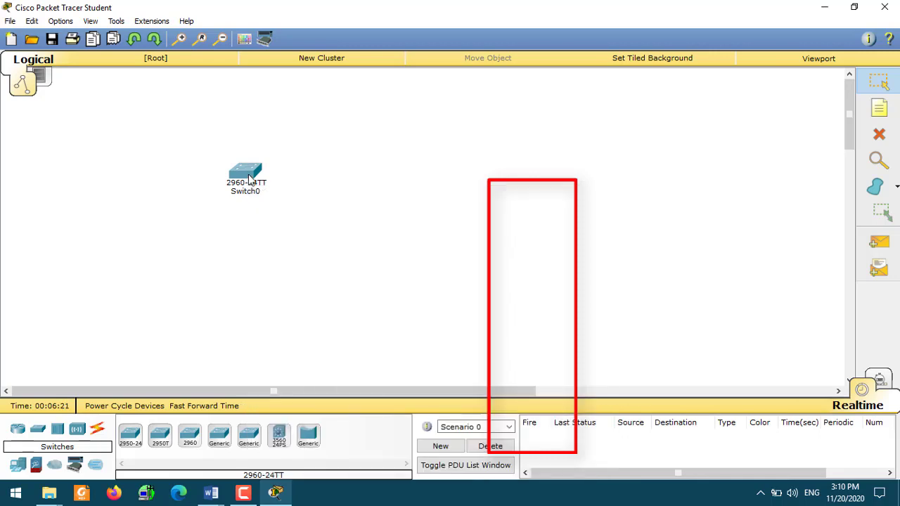
mouse_move(250, 180)
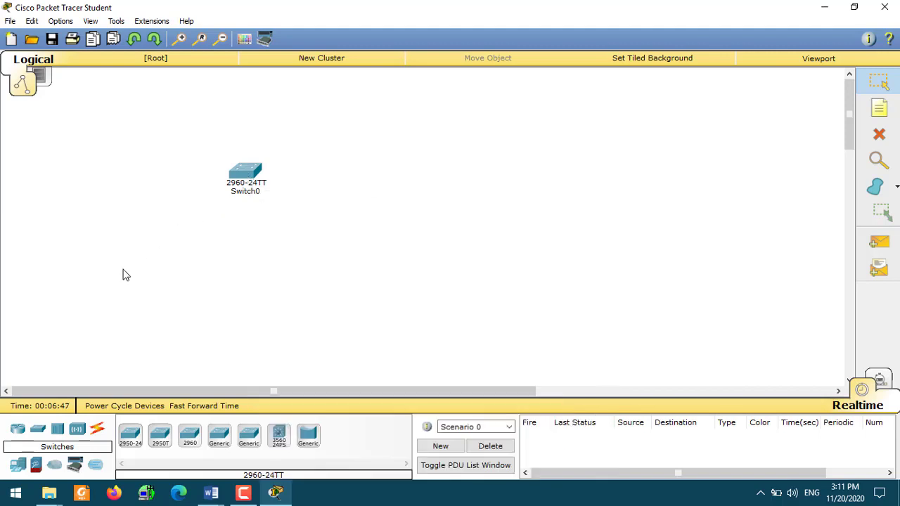
Inspect the switch's ports in an enlarged physical device view and its IOS command line interface, then close its window.
click(253, 172)
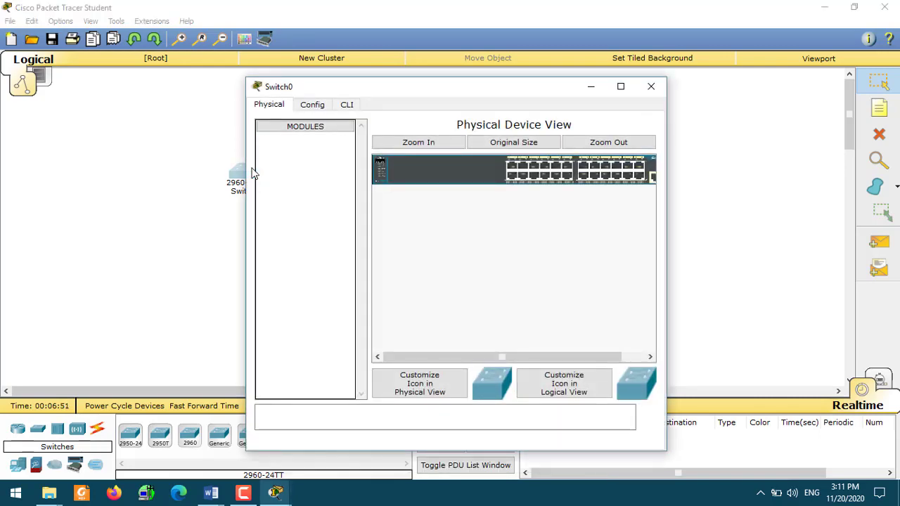
click(621, 86)
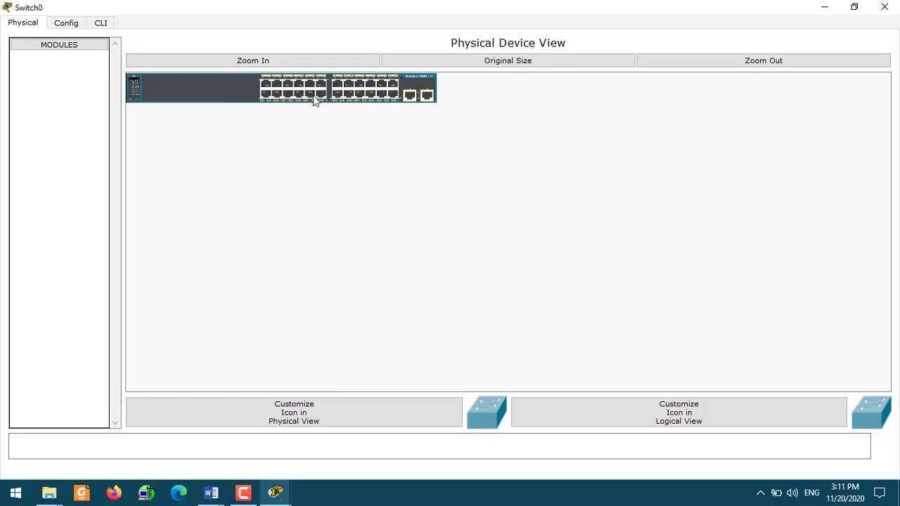
click(278, 60)
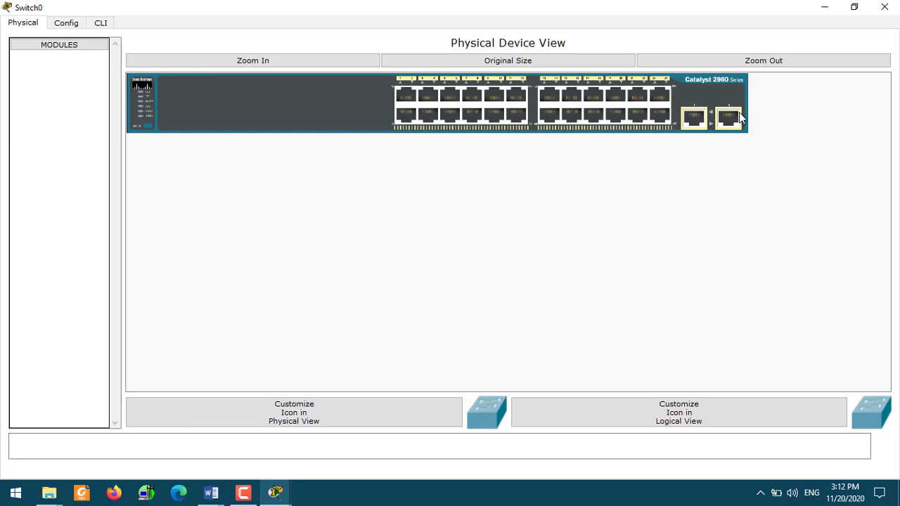
click(102, 24)
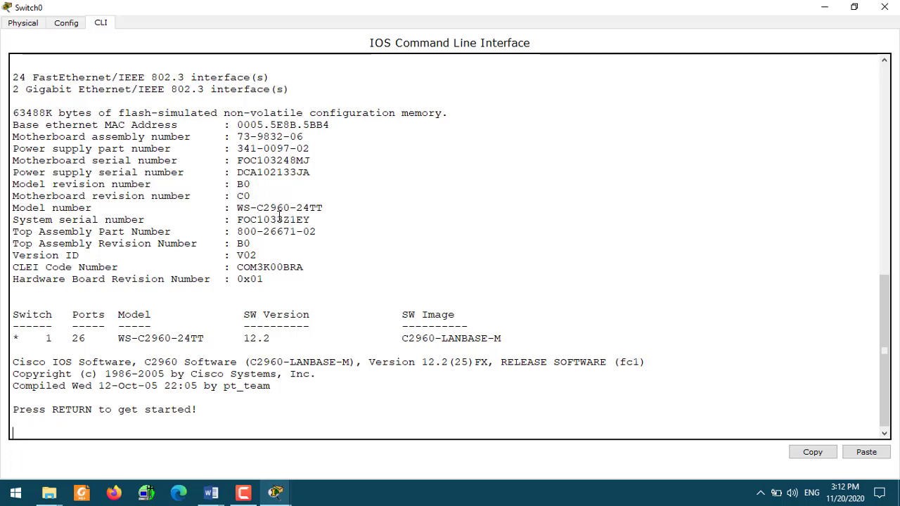
click(884, 7)
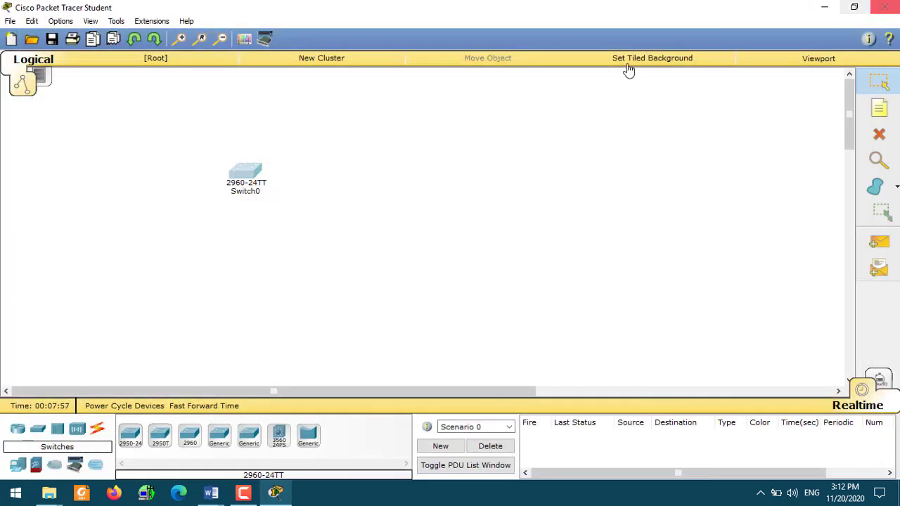
Add two generic PCs to the workspace, one on each side below the switch.
click(16, 466)
drag(139, 440, 123, 260)
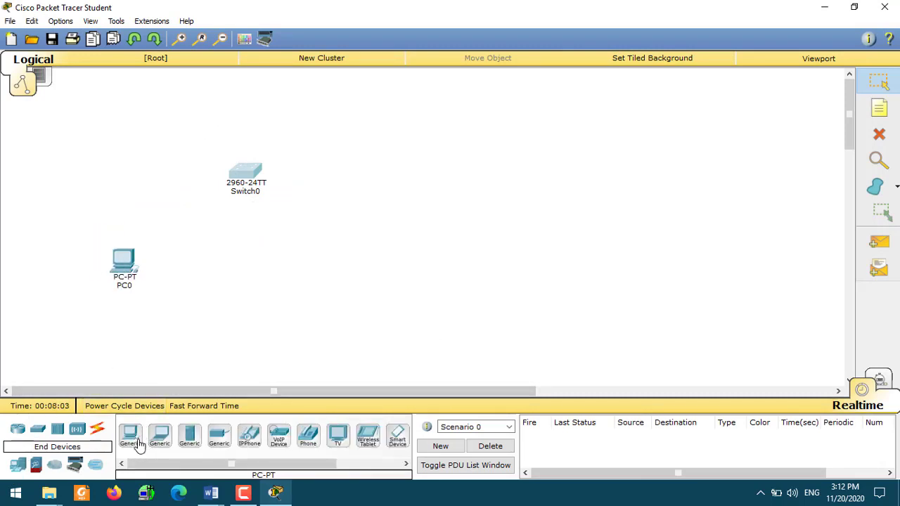
drag(136, 444, 328, 259)
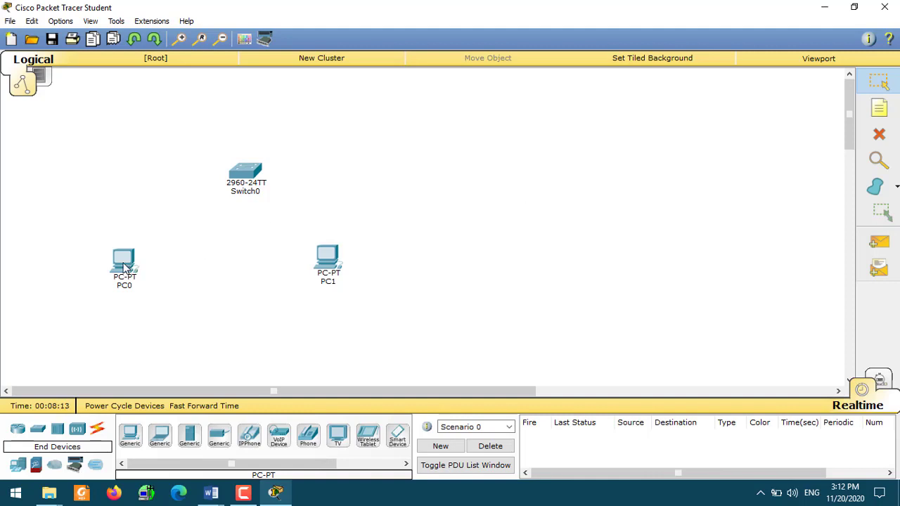
Open PC0 in a maximized window and examine its physical device view up close, from the power button to the network ports.
mouse_move(124, 269)
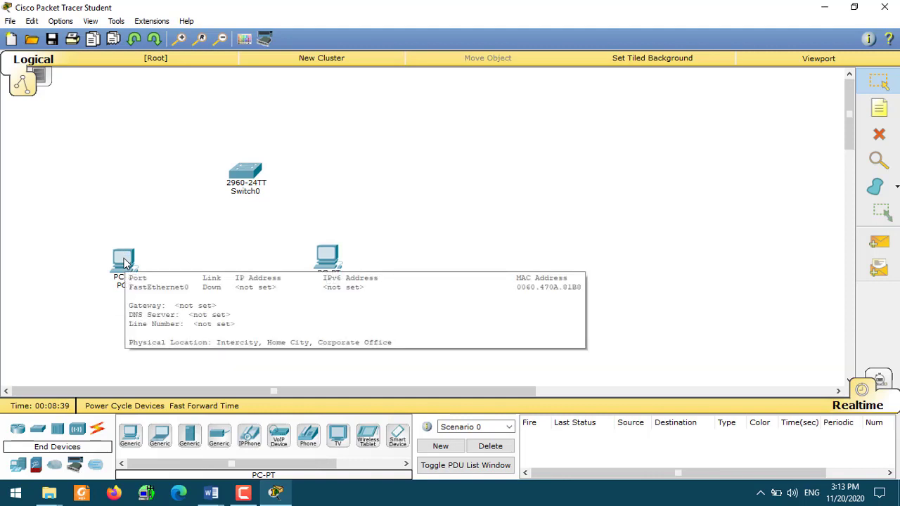
click(124, 263)
click(124, 263)
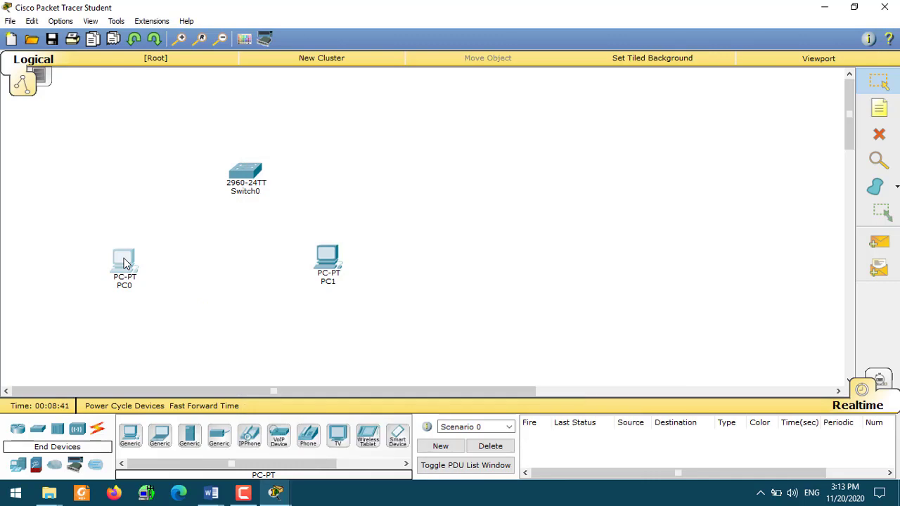
click(124, 263)
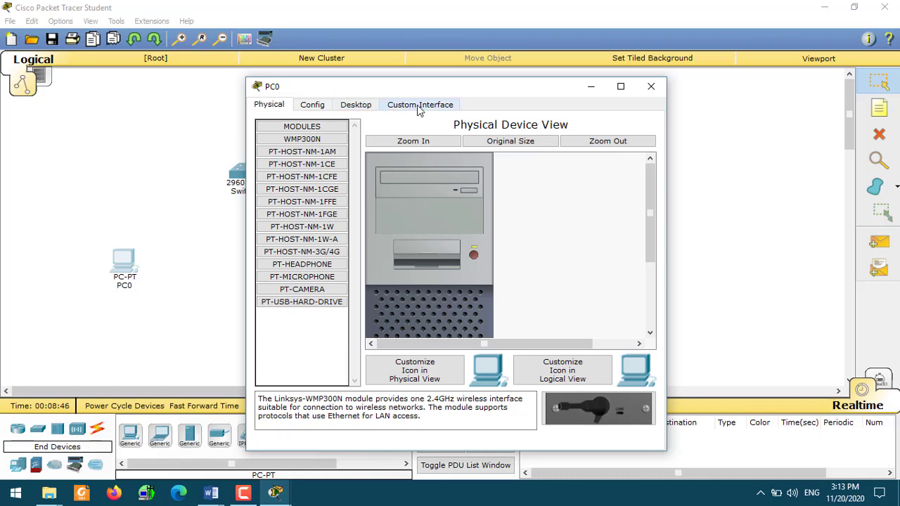
click(621, 86)
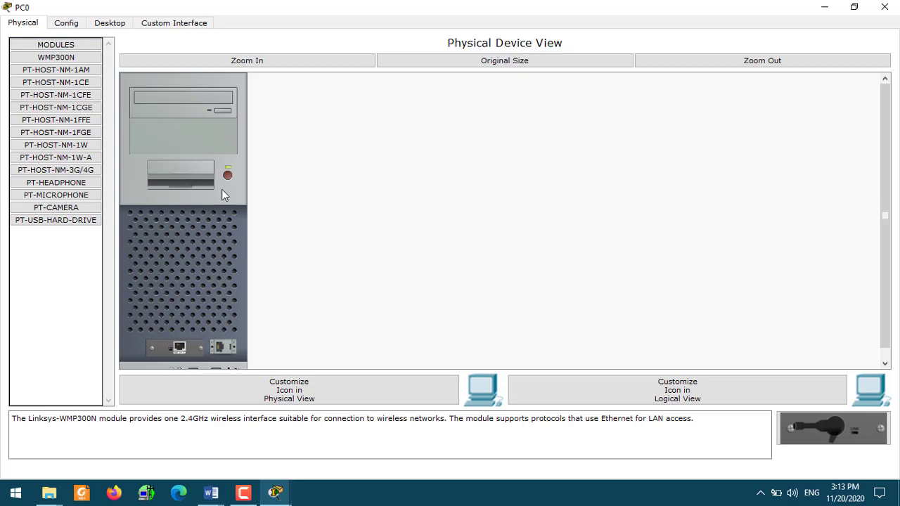
click(234, 64)
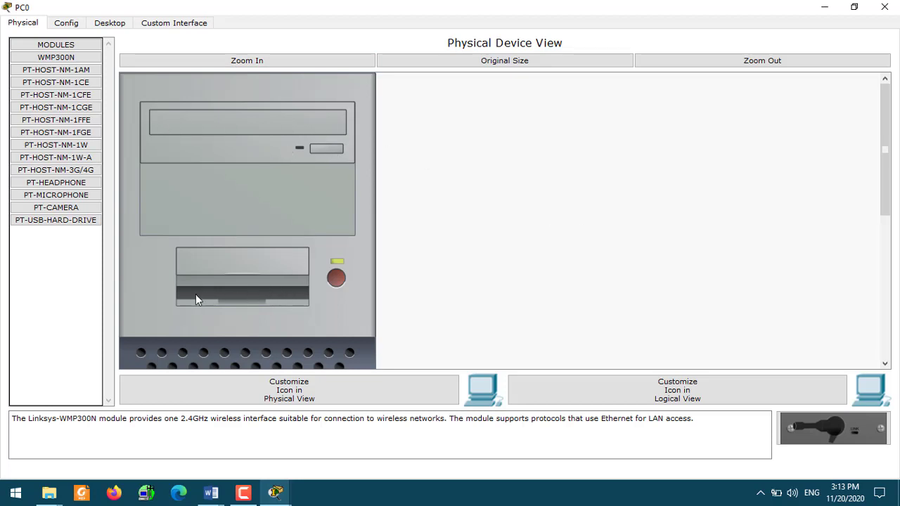
click(337, 280)
drag(887, 118, 888, 258)
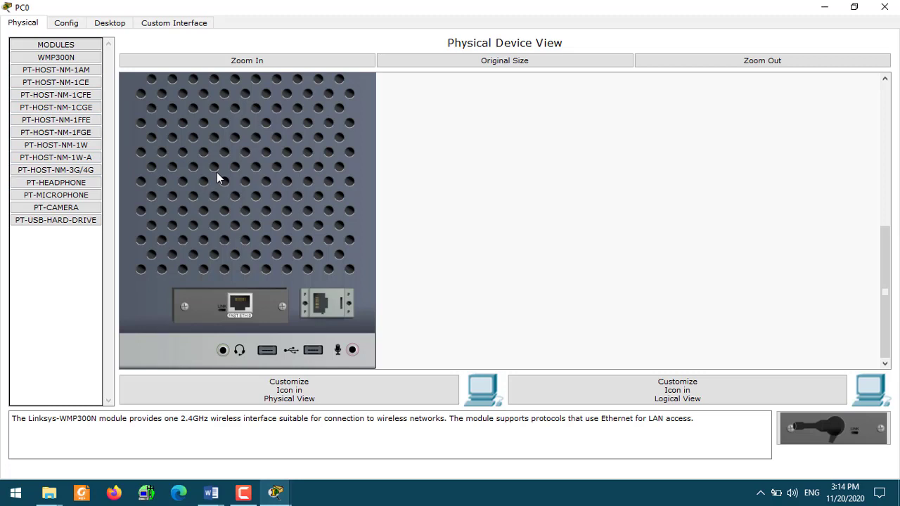
drag(884, 284, 891, 133)
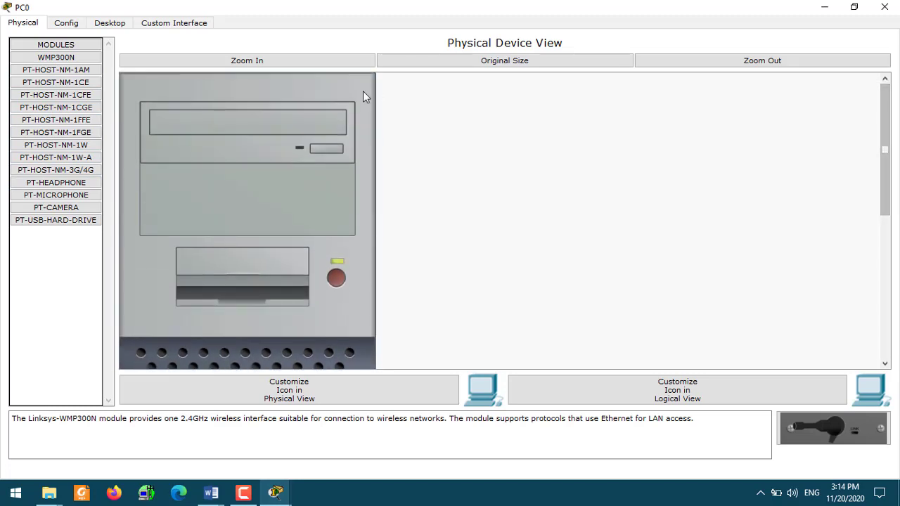
Review PC0's desktop applications and the address fields of its IP Configuration, then close the PC0 window.
click(115, 24)
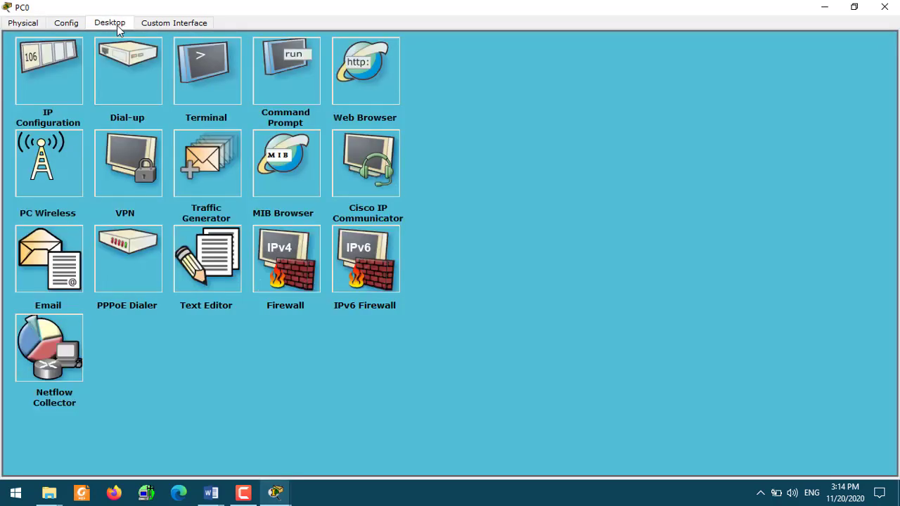
click(50, 79)
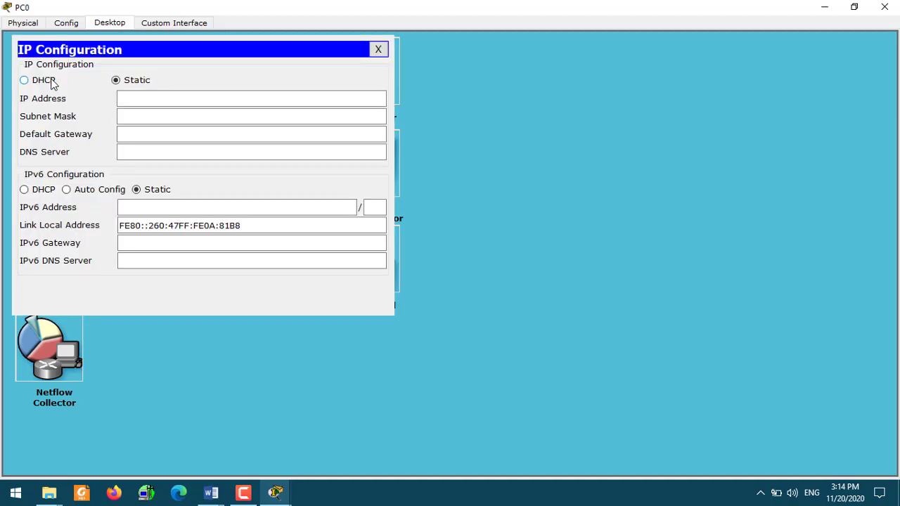
click(130, 96)
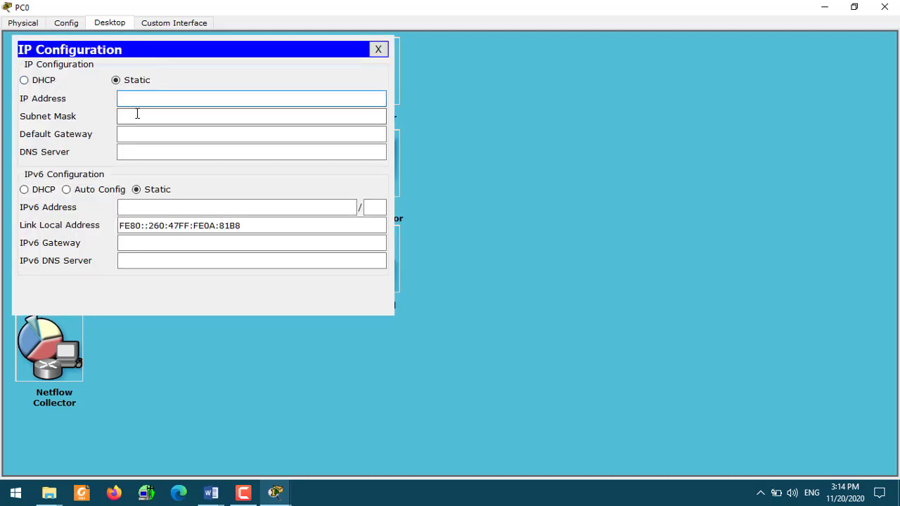
click(138, 116)
click(139, 134)
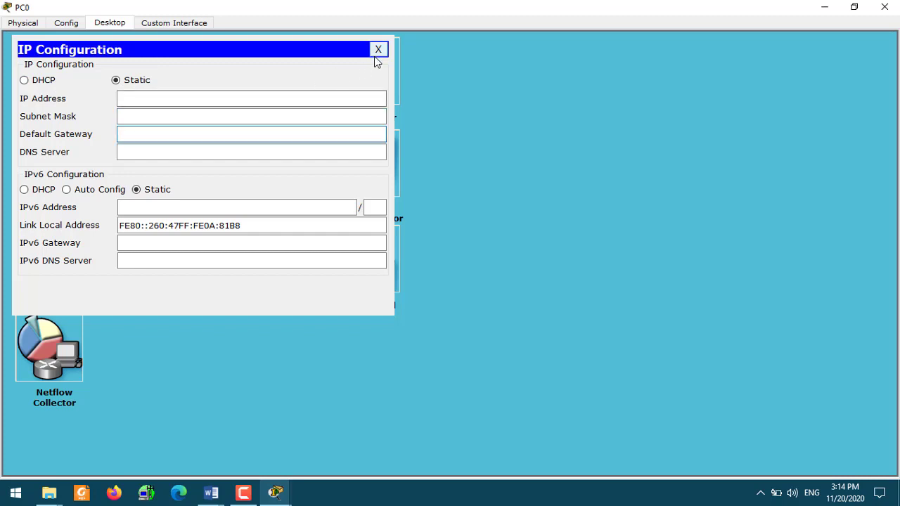
click(378, 50)
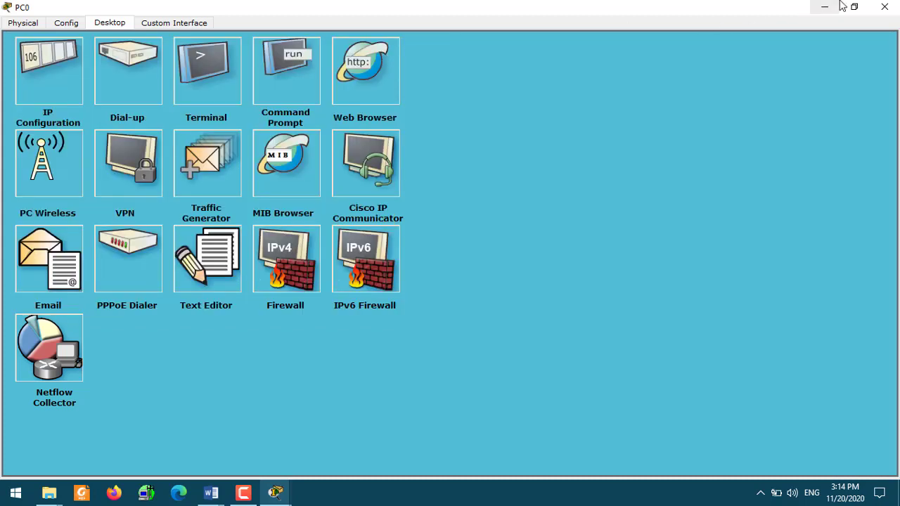
click(875, 7)
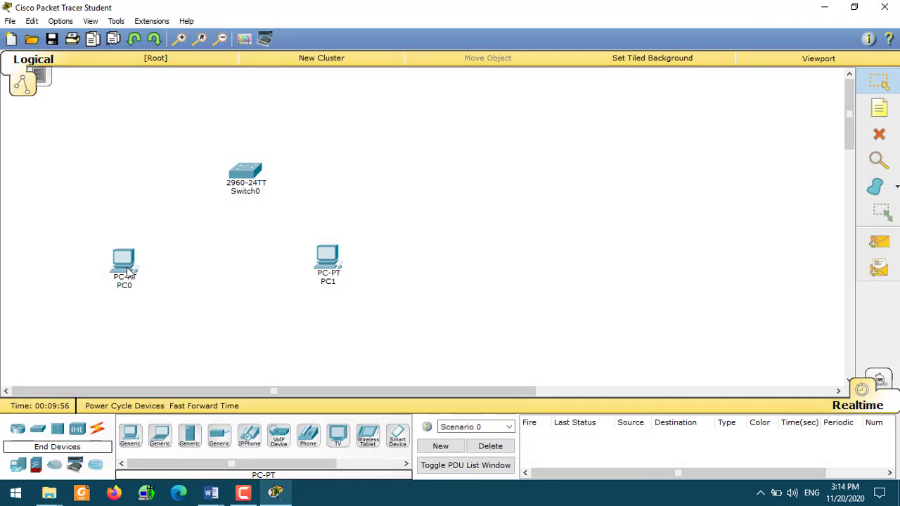
Connect PC0's FastEthernet0 port to the switch's FastEthernet0/1 port with a Copper Straight-Through cable.
mouse_move(127, 274)
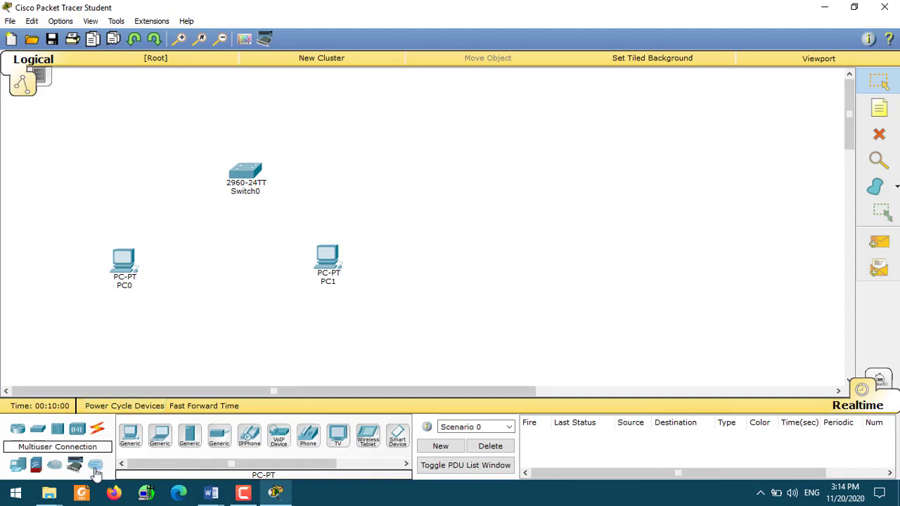
click(97, 428)
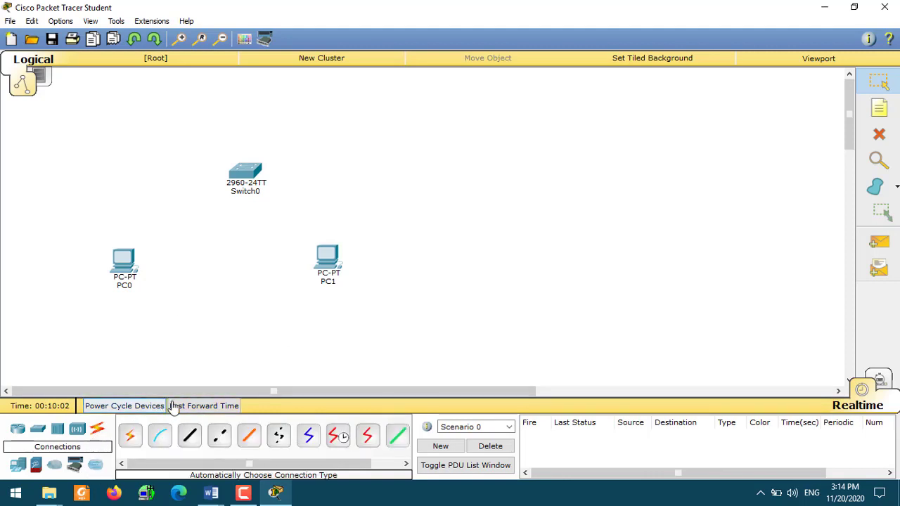
click(196, 439)
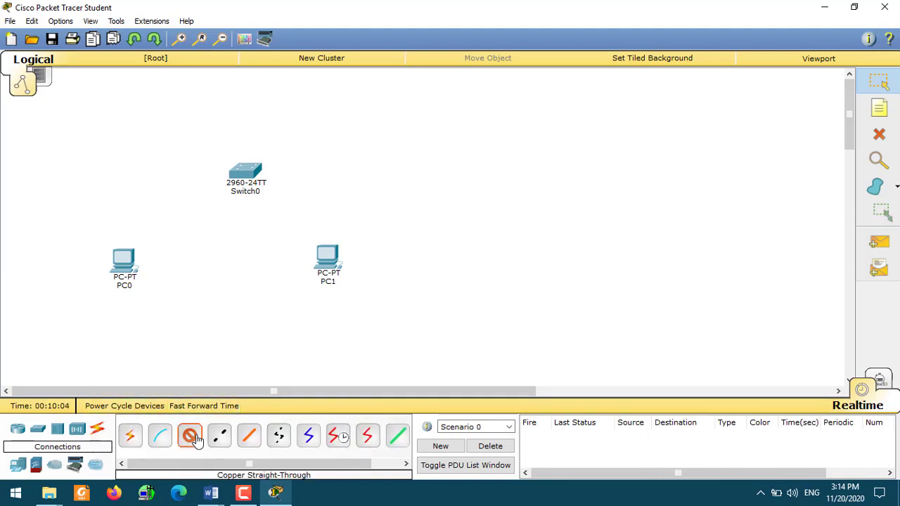
click(128, 261)
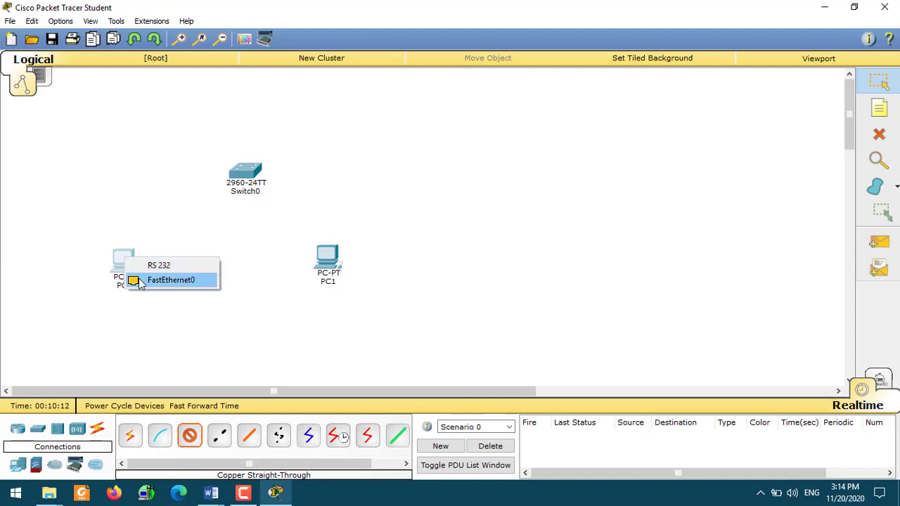
click(171, 280)
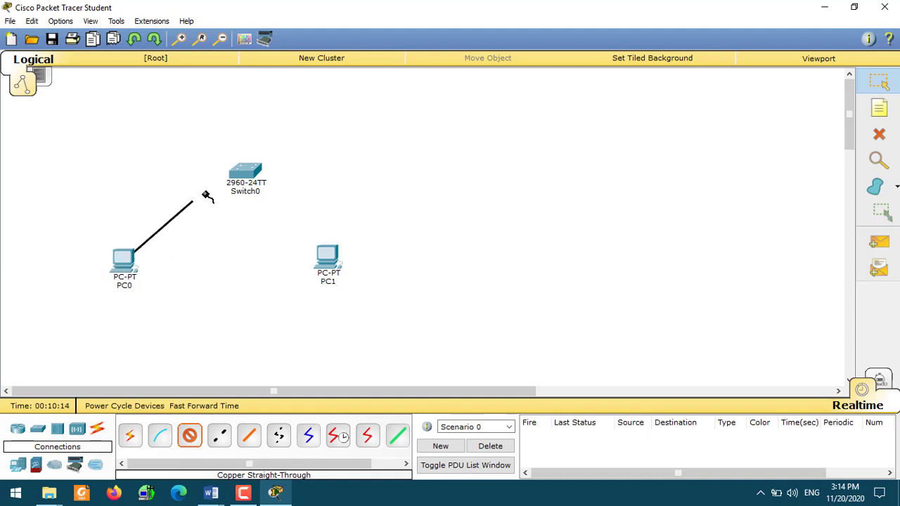
click(255, 172)
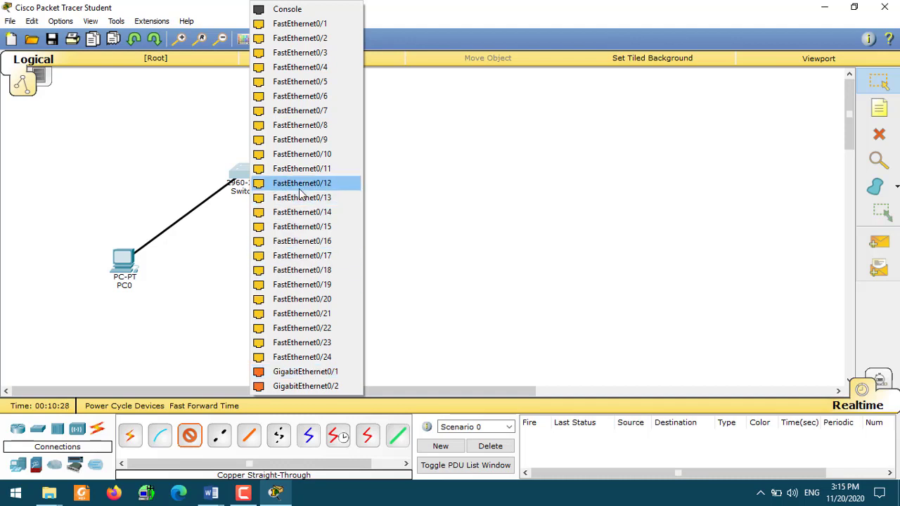
click(297, 25)
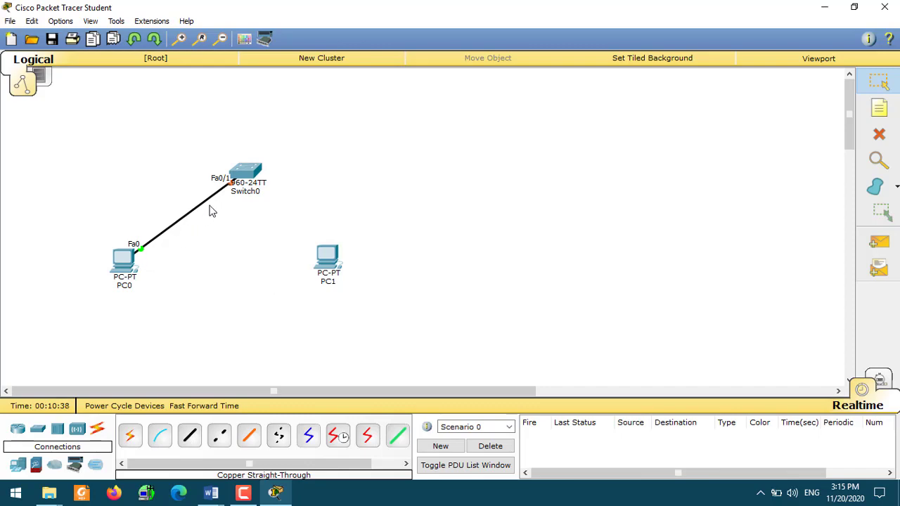
Connect the switch's FastEthernet0/2 port to PC1's FastEthernet0 port with a Copper Straight-Through cable.
mouse_move(232, 195)
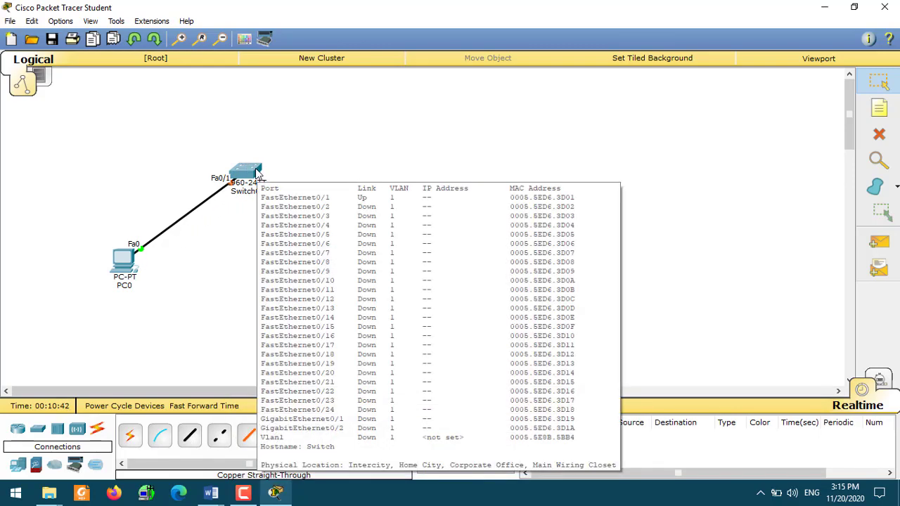
mouse_move(130, 263)
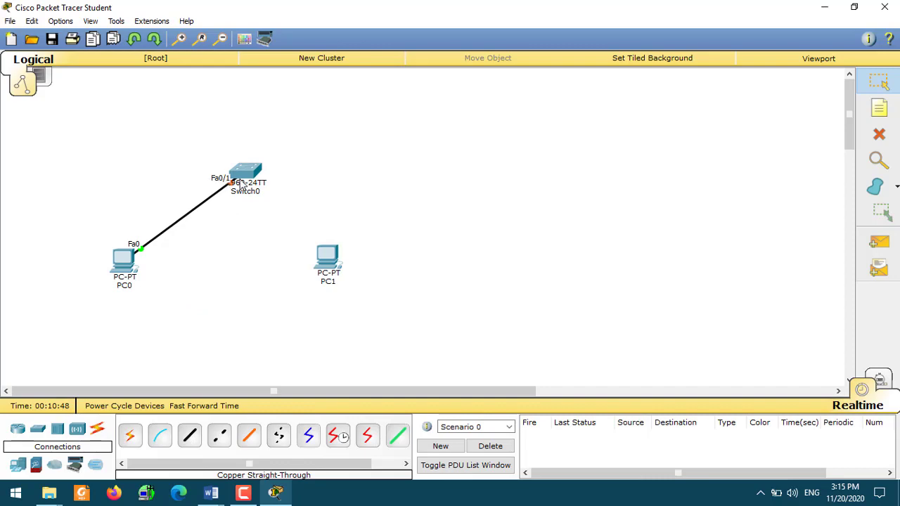
mouse_move(246, 176)
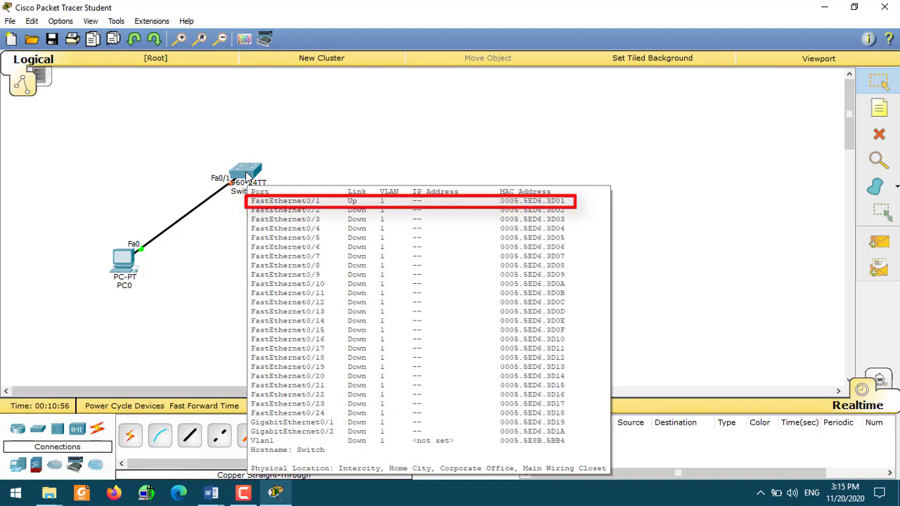
click(189, 440)
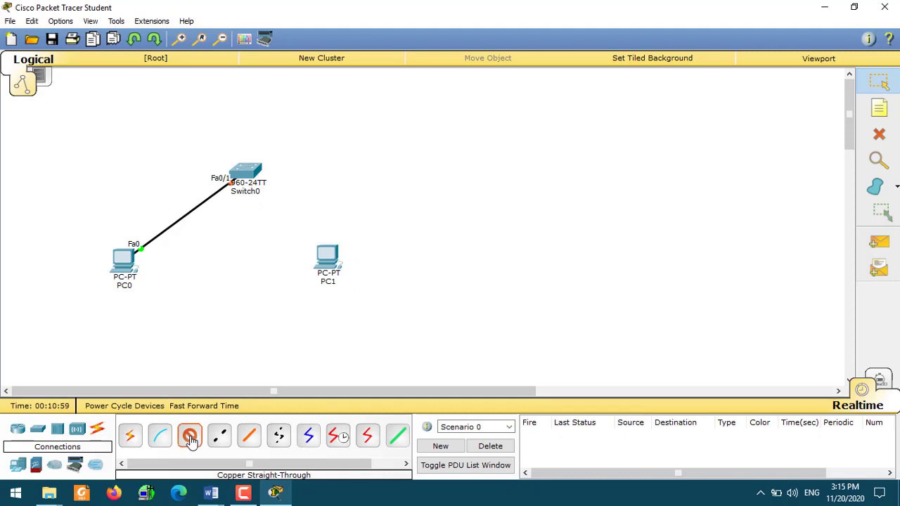
click(243, 176)
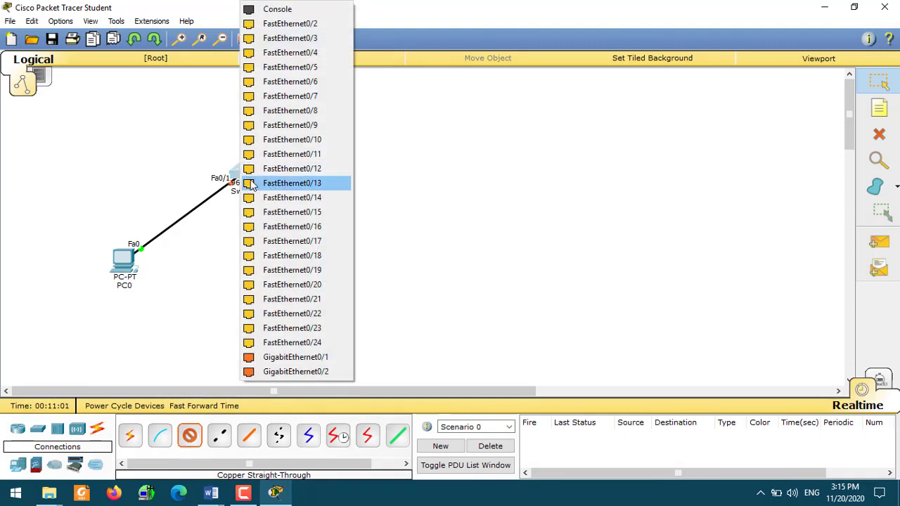
click(279, 24)
click(323, 253)
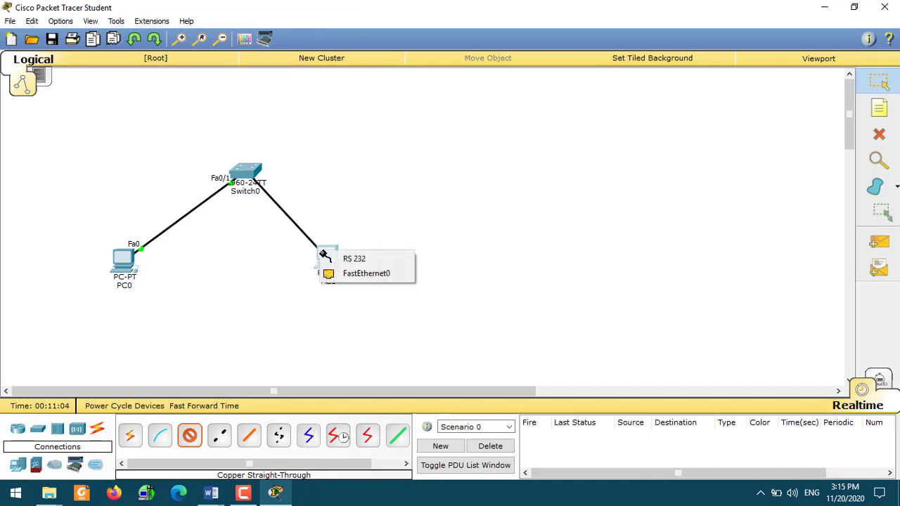
click(336, 274)
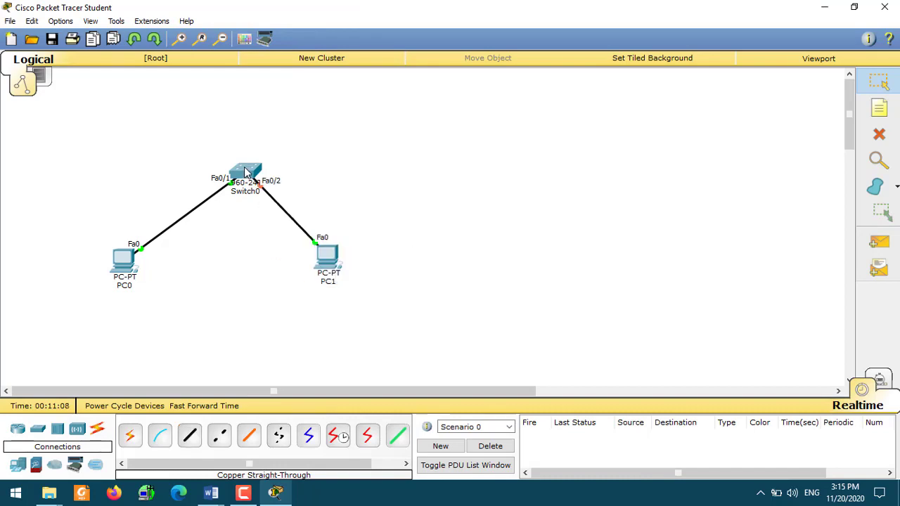
Start a text note below PC0, check Exercise 1's network address in the Word lecture document, and return to Packet Tracer.
mouse_move(245, 171)
click(887, 107)
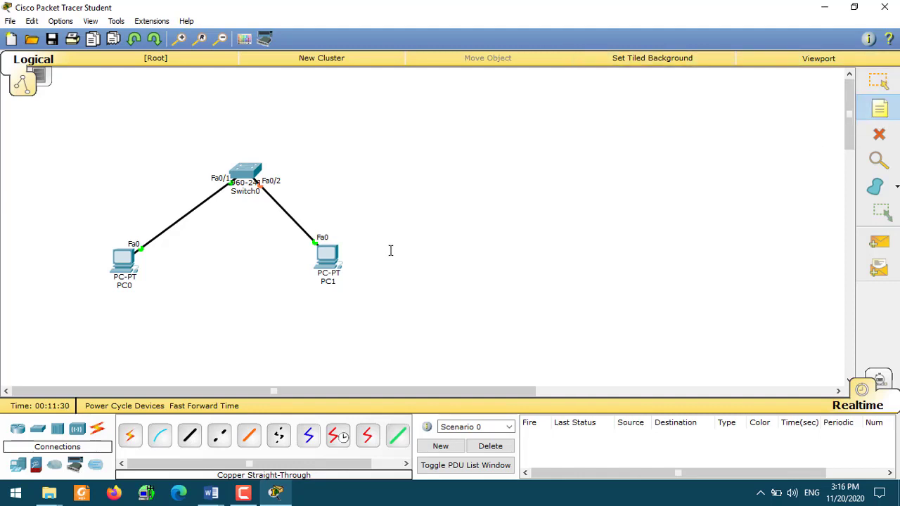
click(116, 303)
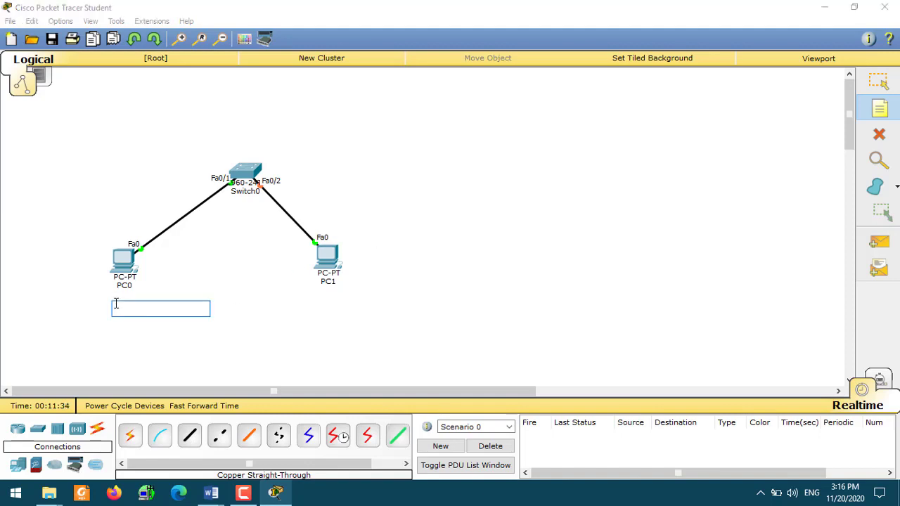
mouse_move(218, 496)
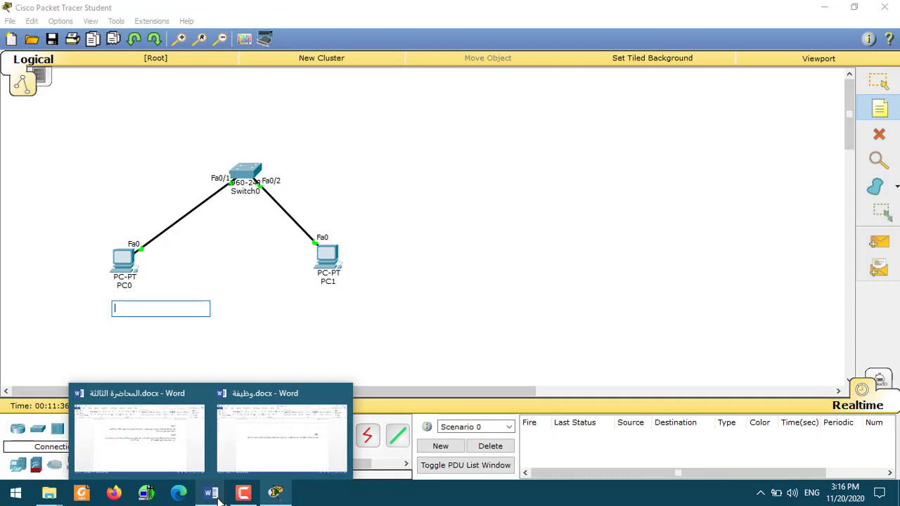
click(154, 448)
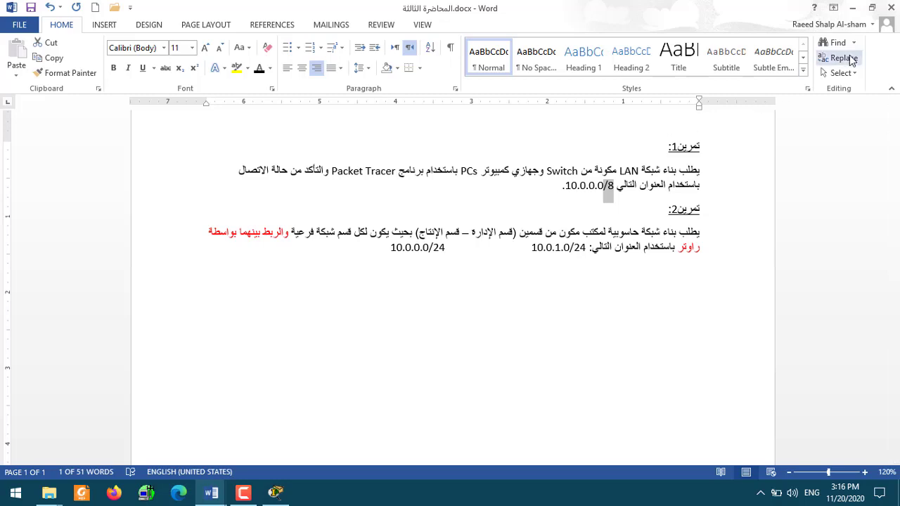
click(852, 8)
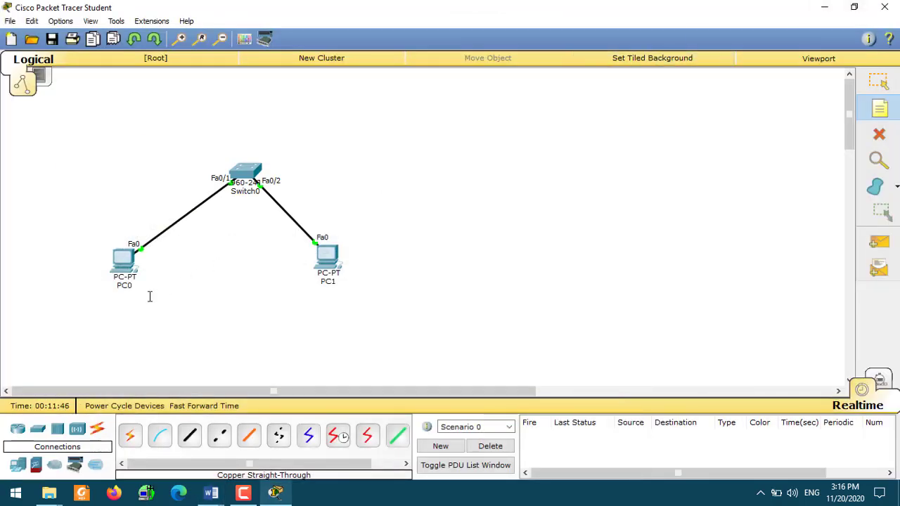
Place the note 10.0.0.1/8 below PC0 and the note 10.0.0.2/8 below PC1, then leave the note tool.
click(120, 308)
text(1)
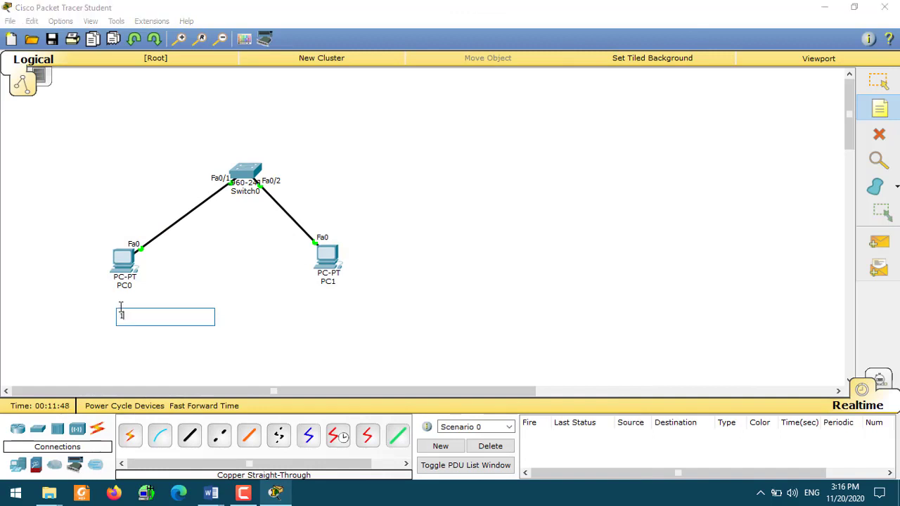
text(0.0.0.1/8)
click(324, 302)
text(10)
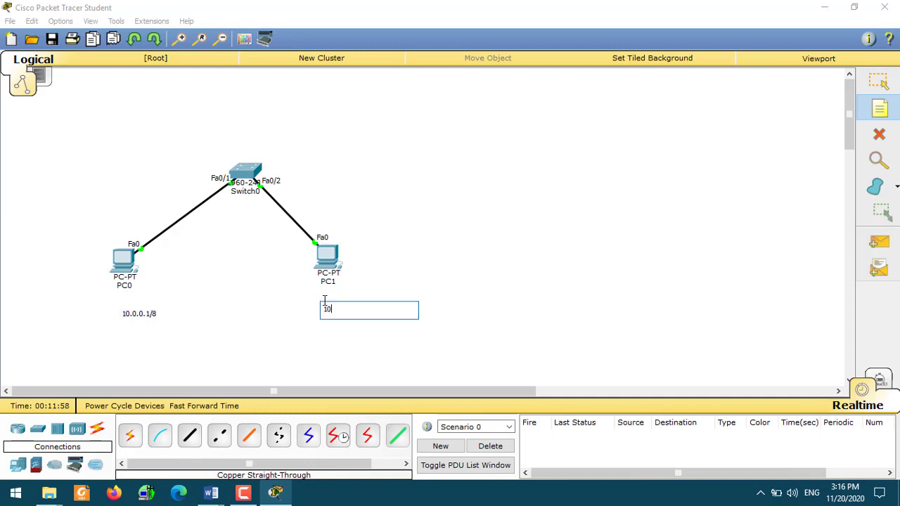
text(.0.0.2/8)
click(872, 88)
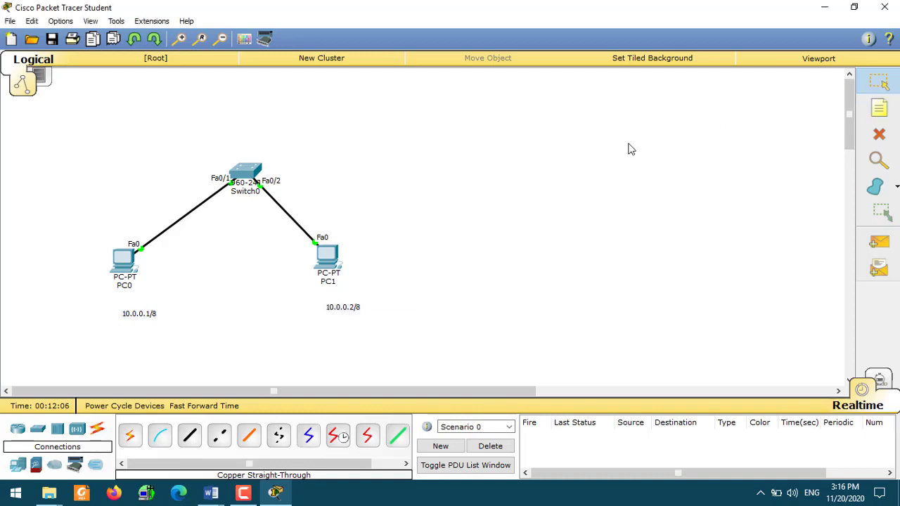
Move the address notes 10.0.0.2/8 and 10.0.0.1/8 directly under the PC1 and PC0 labels.
drag(335, 303, 327, 295)
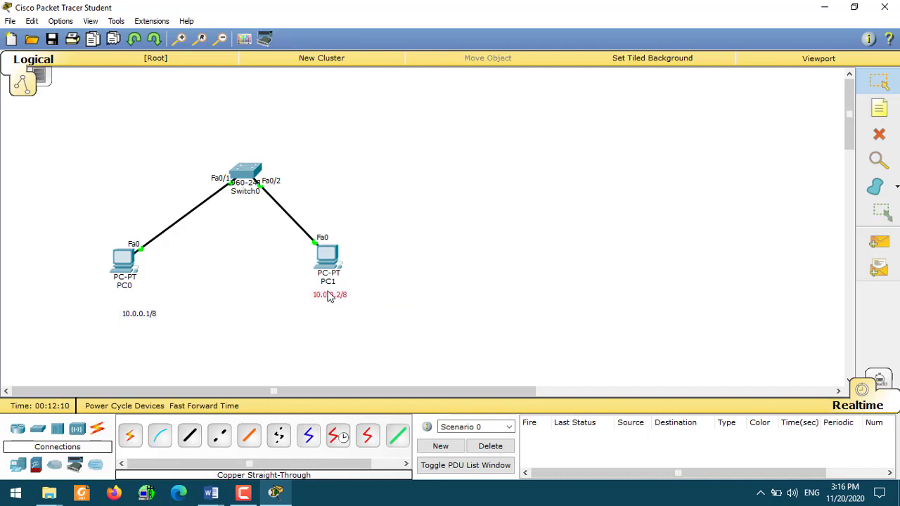
drag(141, 325, 124, 308)
click(180, 301)
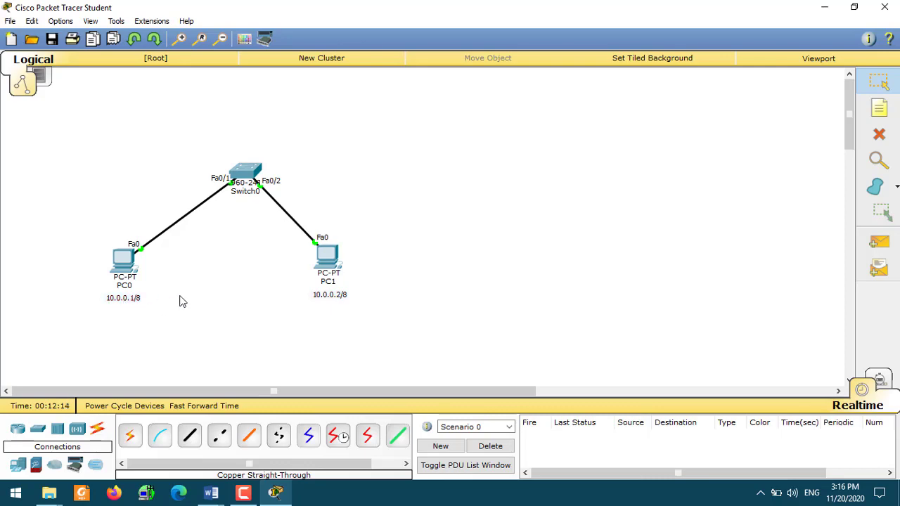
Assign PC0 the static IP address 10.0.0.1 with subnet mask 255.0.0.0 and close its configuration window.
click(125, 265)
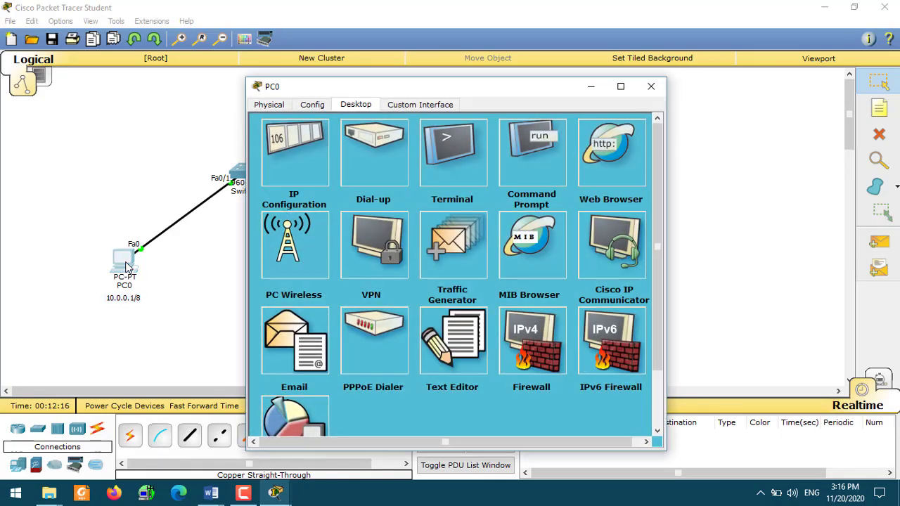
click(297, 176)
click(381, 178)
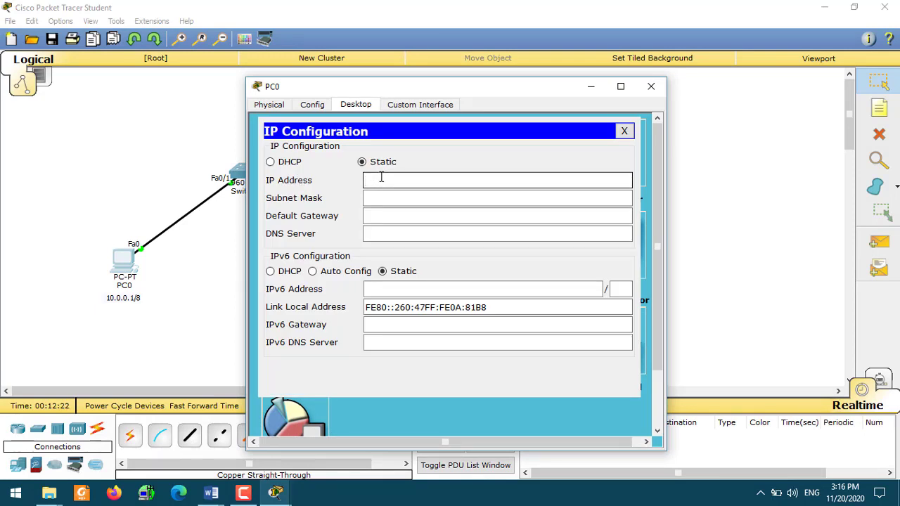
text(10.0.0.1)
click(384, 198)
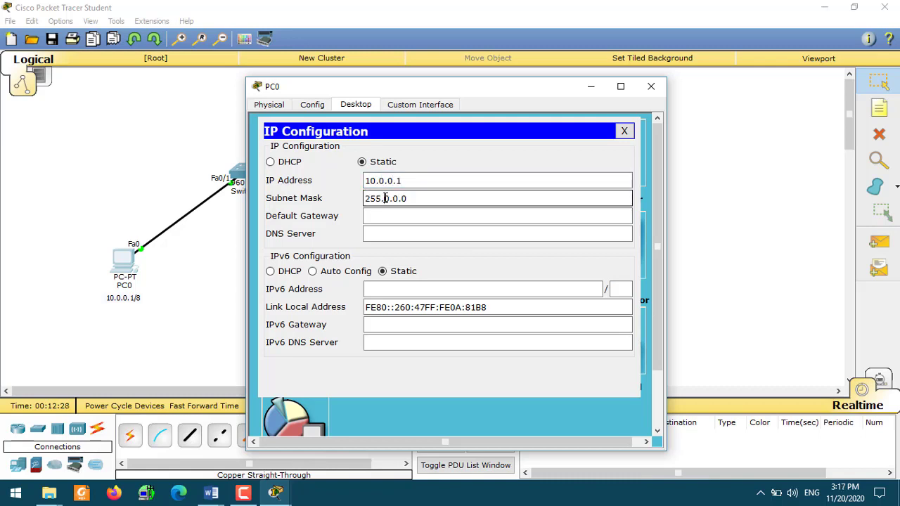
click(625, 131)
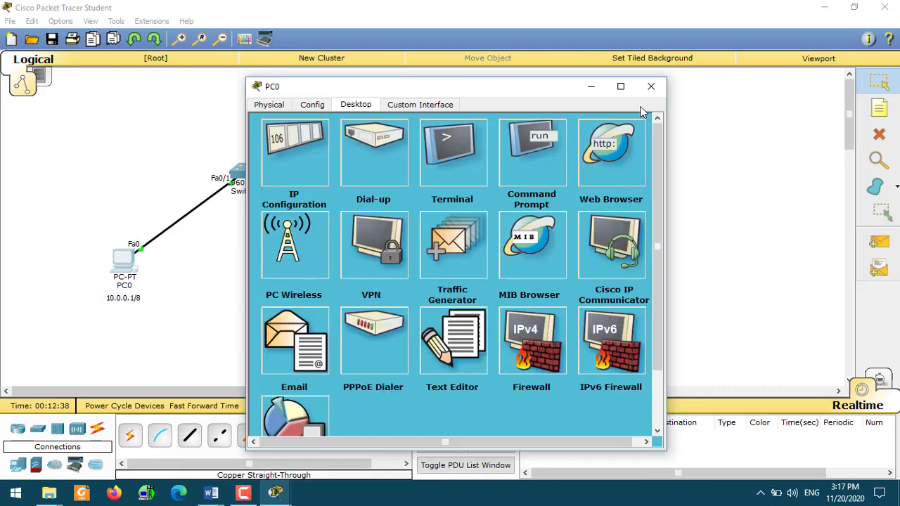
click(651, 86)
Assign PC1 the static IP address 10.0.0.2 with subnet mask 255.0.0.0 and close its configuration window.
click(325, 260)
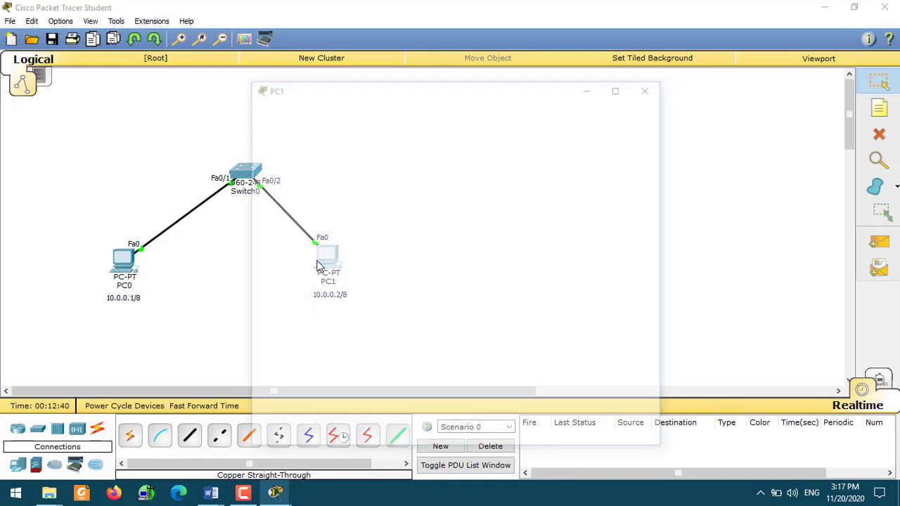
drag(346, 89, 541, 60)
click(540, 75)
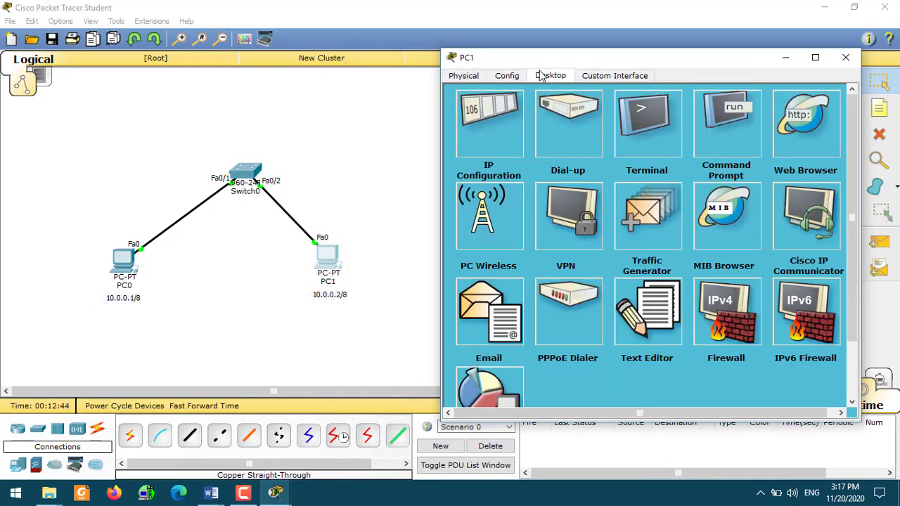
click(511, 125)
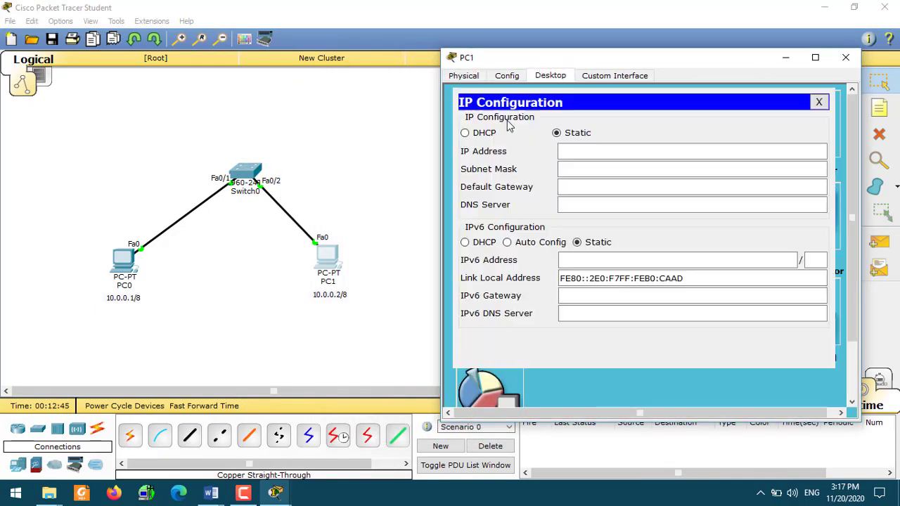
click(577, 150)
text(10.0.0.)
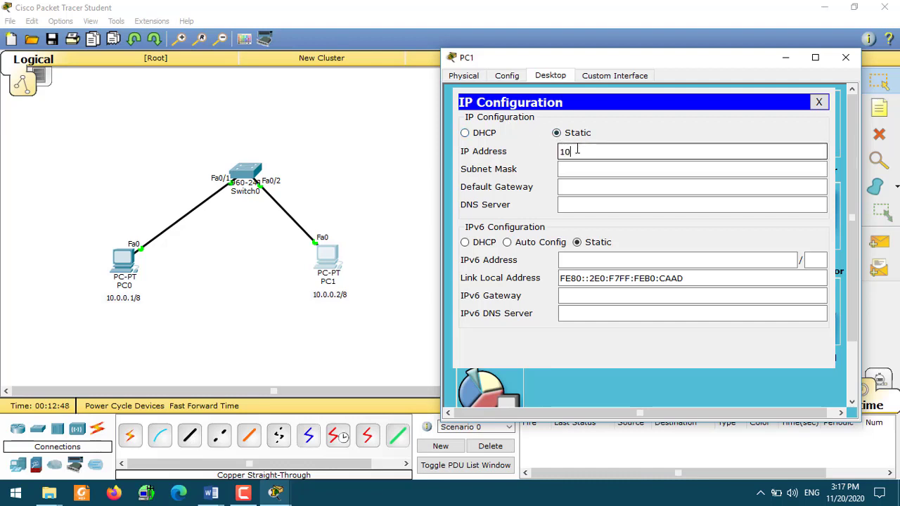
text(2)
click(582, 166)
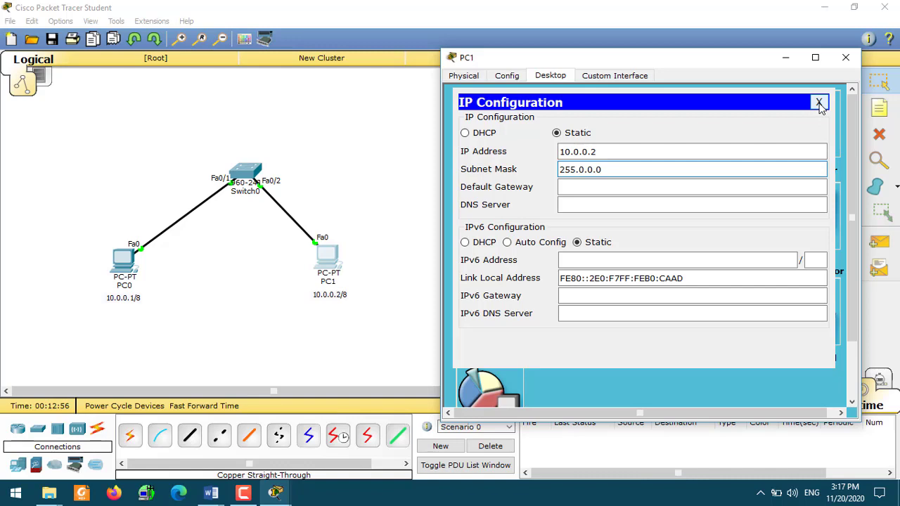
click(819, 104)
click(845, 57)
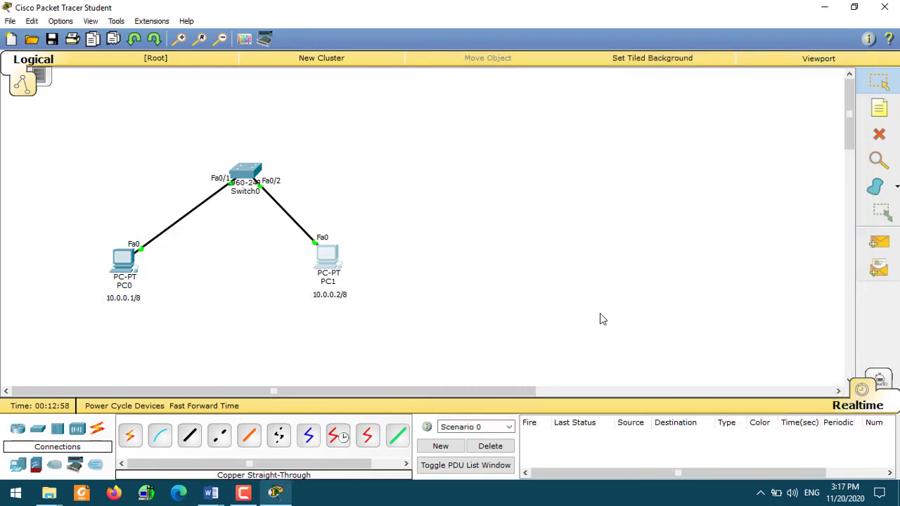
Send a simple PDU from PC0 to PC1 and select its entry in the PDU list.
click(880, 241)
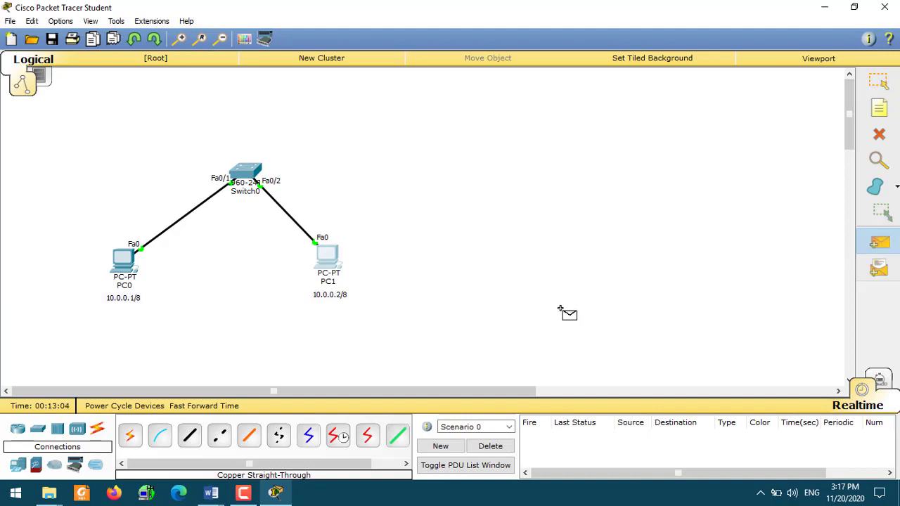
click(118, 259)
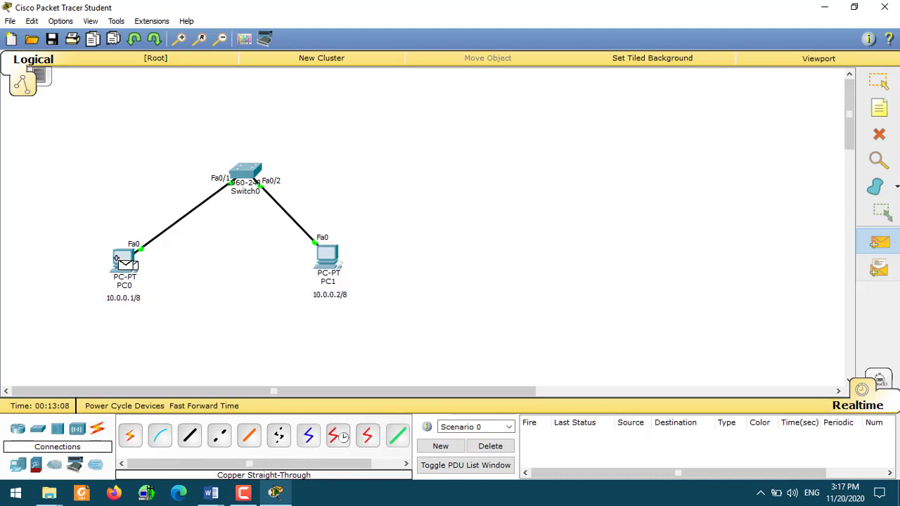
click(327, 254)
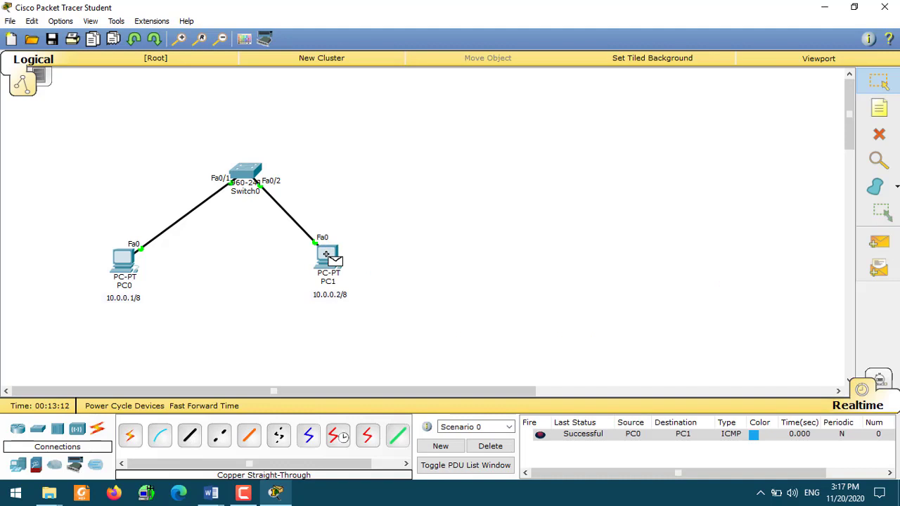
click(571, 435)
Play the PC0-to-PC1 ICMP exchange in Simulation mode with automatic capture, stop it, and return to Realtime mode.
click(880, 381)
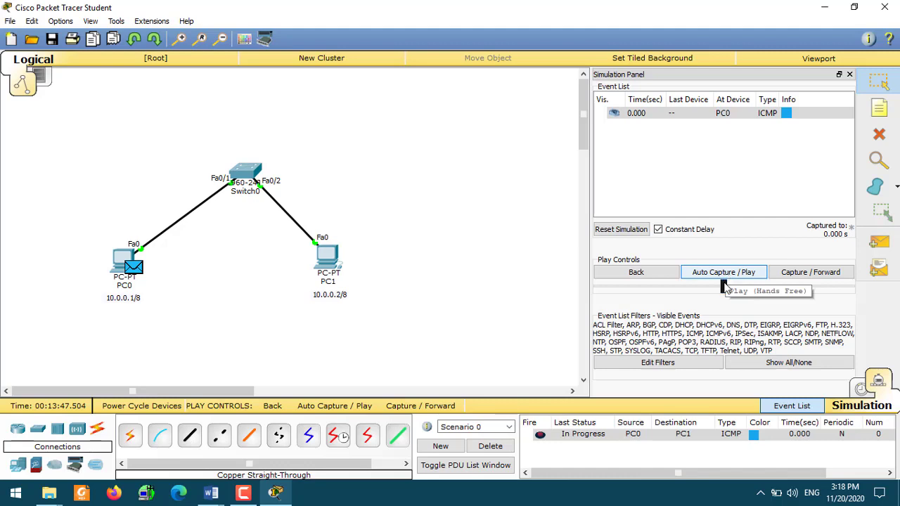
mouse_move(726, 287)
mouse_down()
mouse_move(679, 288)
mouse_move(726, 292)
mouse_up()
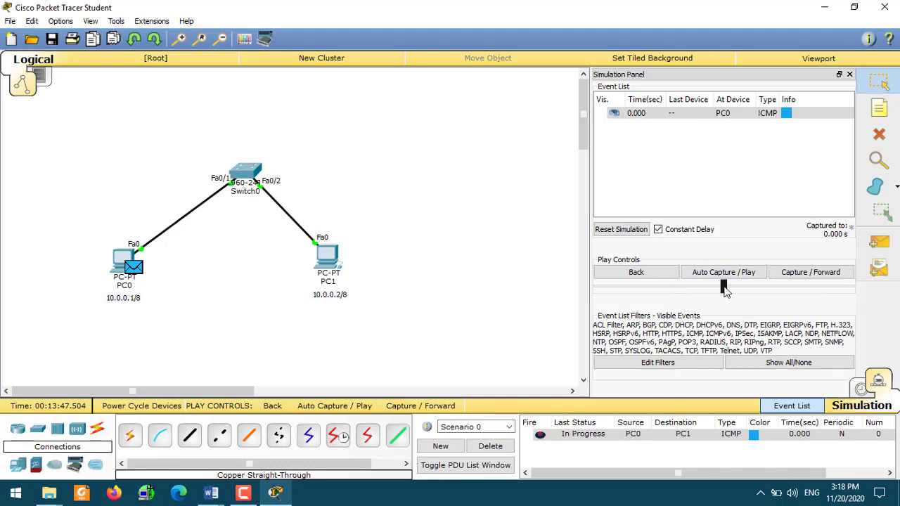
click(724, 272)
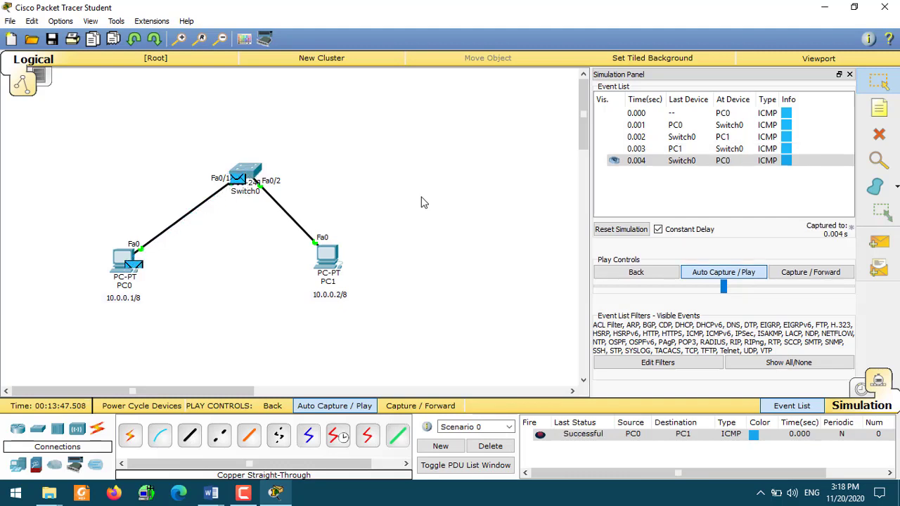
click(703, 276)
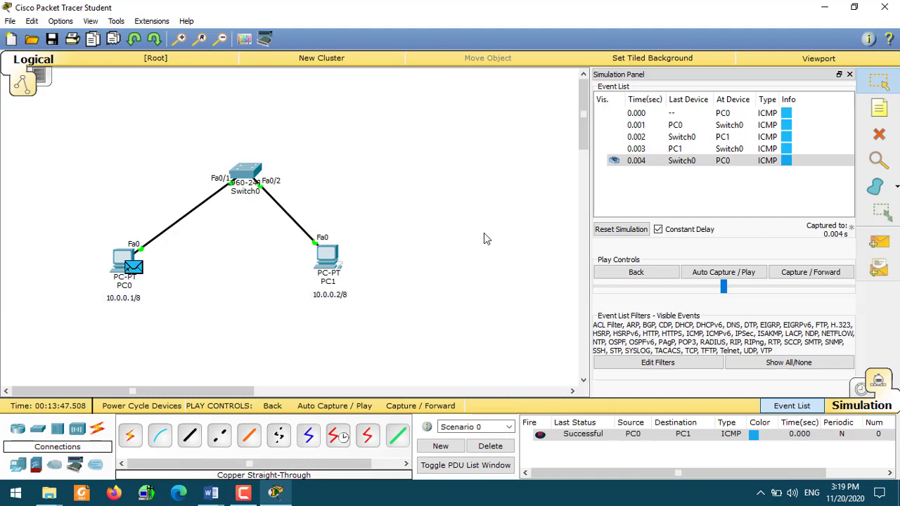
click(862, 391)
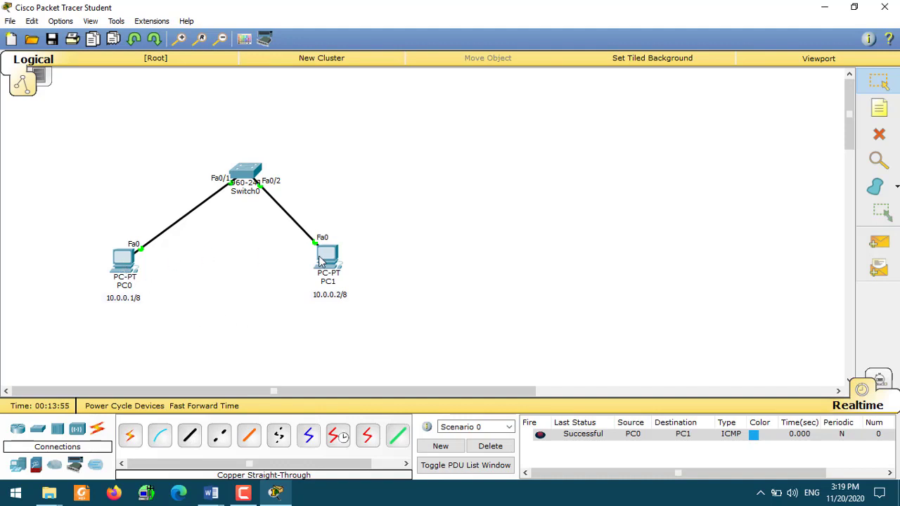
Open PC0's Command Prompt, arrange its window beside the topology, and ping PC1 at 10.0.0.2.
click(126, 266)
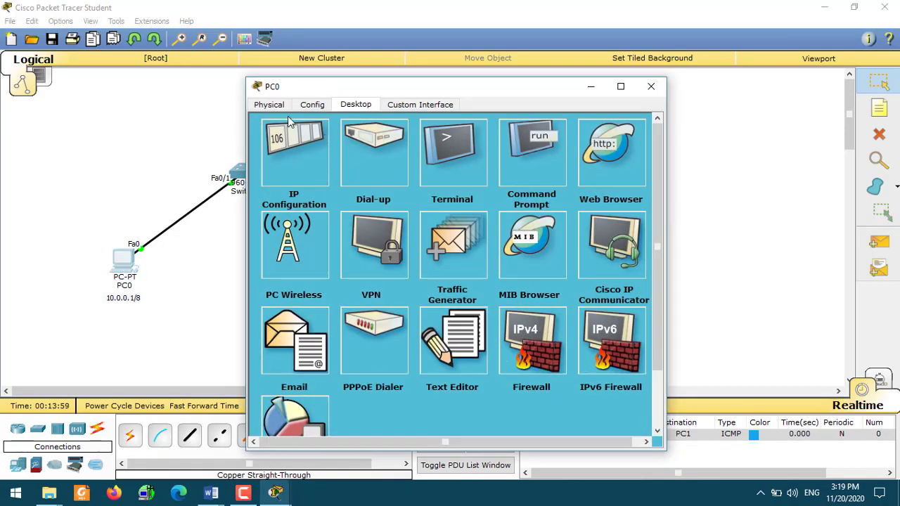
click(260, 106)
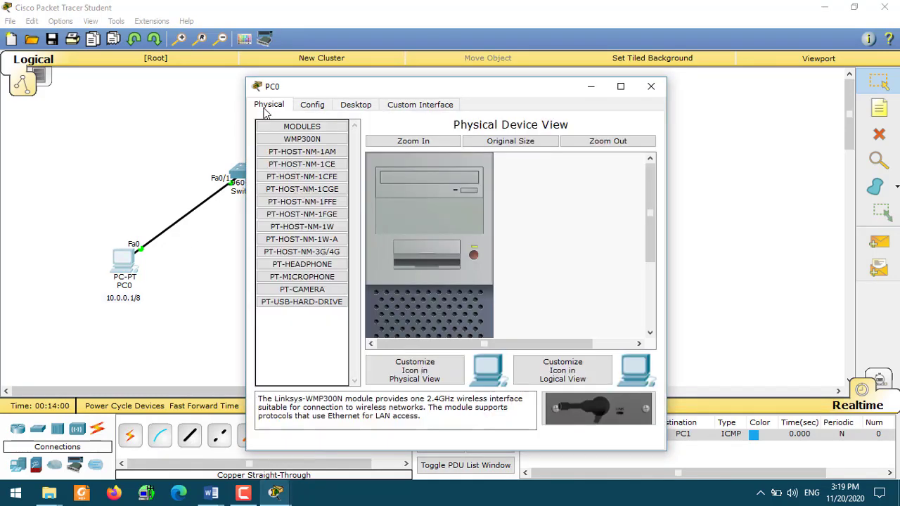
click(357, 107)
drag(402, 86, 562, 64)
click(688, 144)
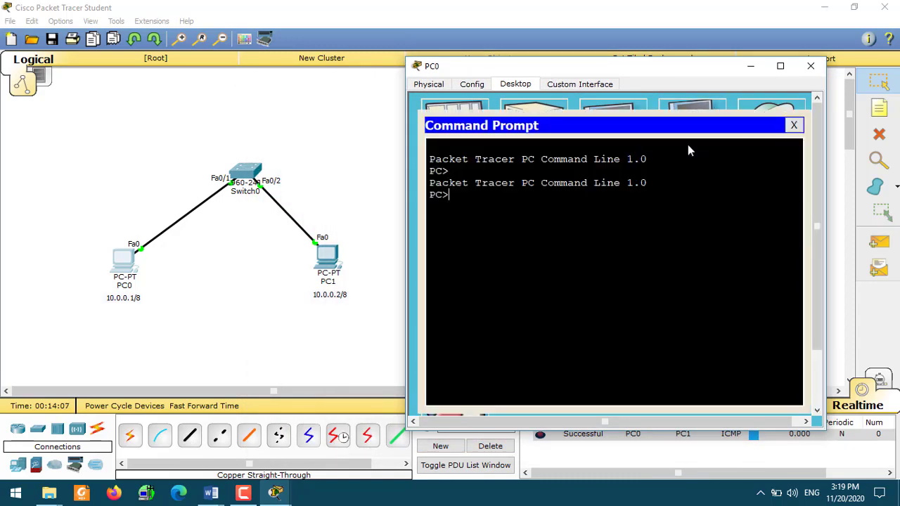
drag(406, 173, 355, 172)
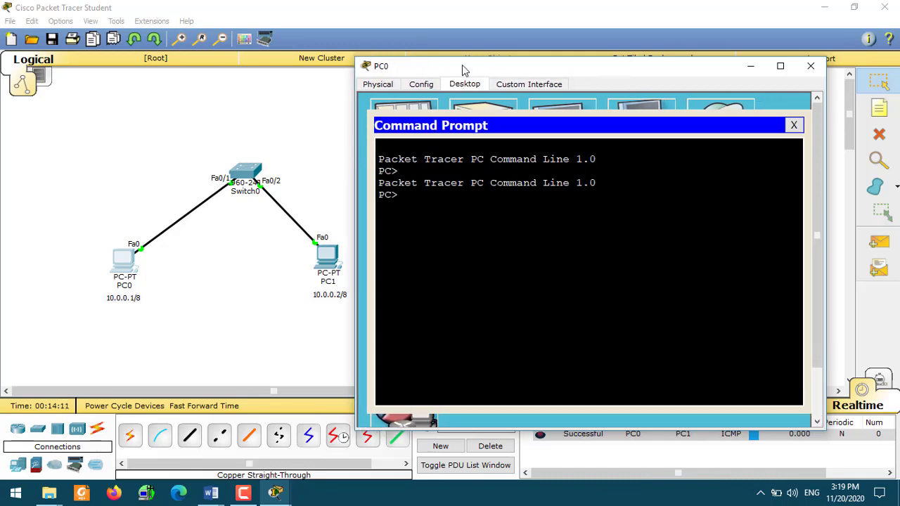
drag(462, 65, 496, 53)
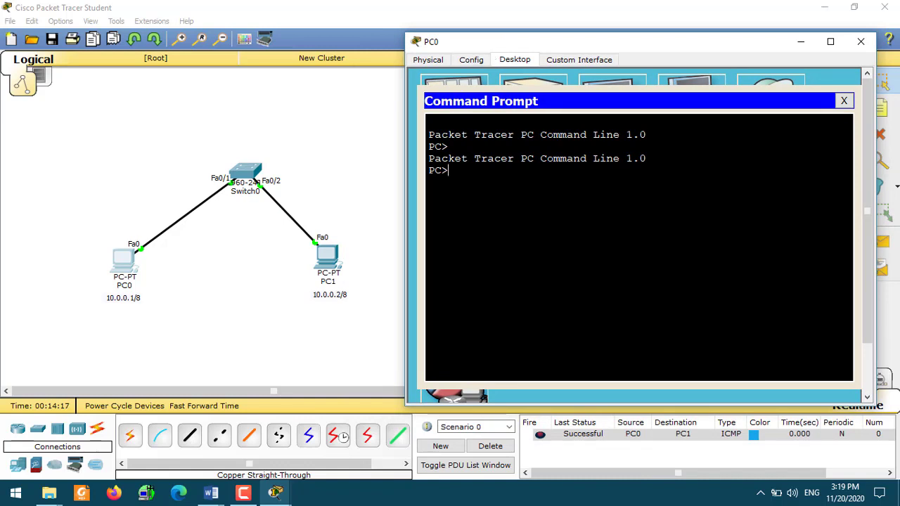
text(ping 10.0.0.2)
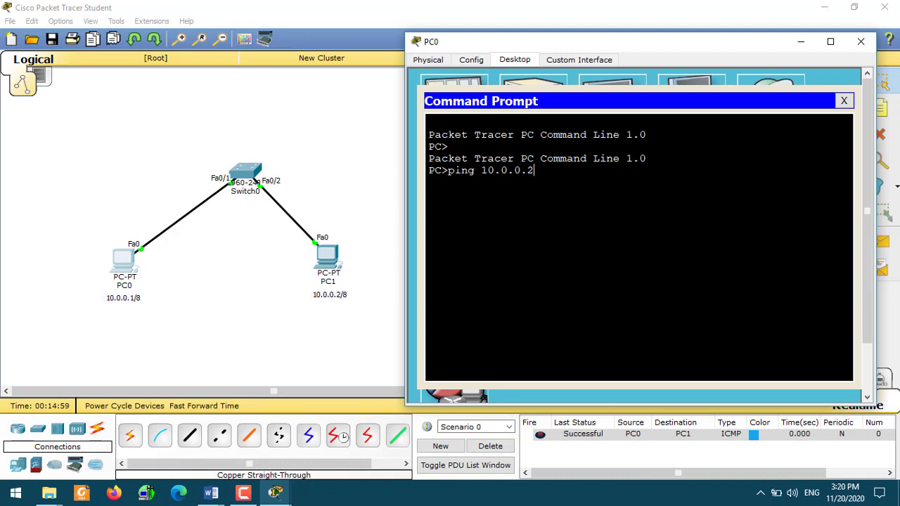
key(Return)
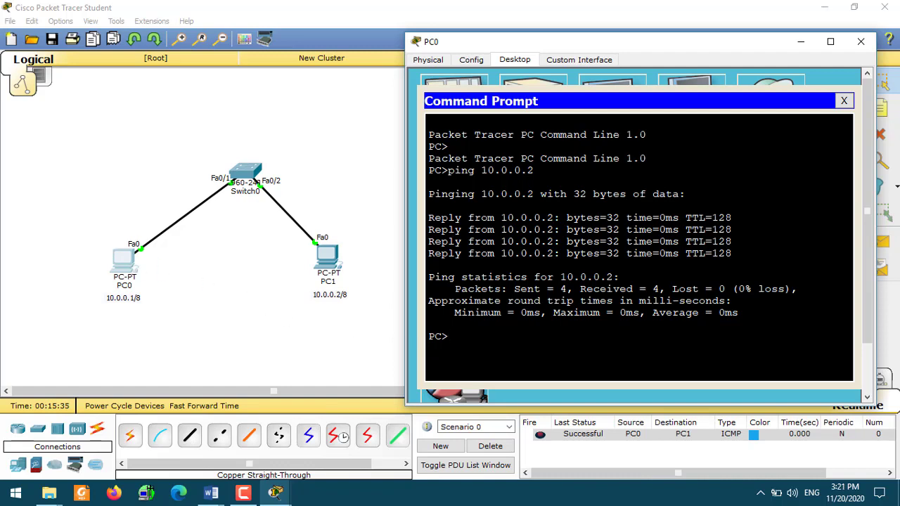
Ping the unassigned address 10.0.0.3 from PC0, then close the Command Prompt and the PC0 window.
text(ping 10.0.0.3)
key(Return)
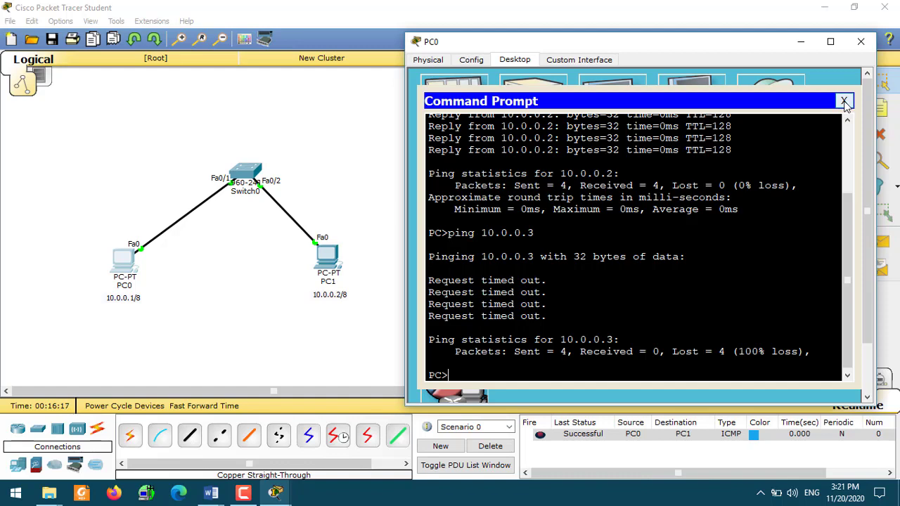
click(844, 101)
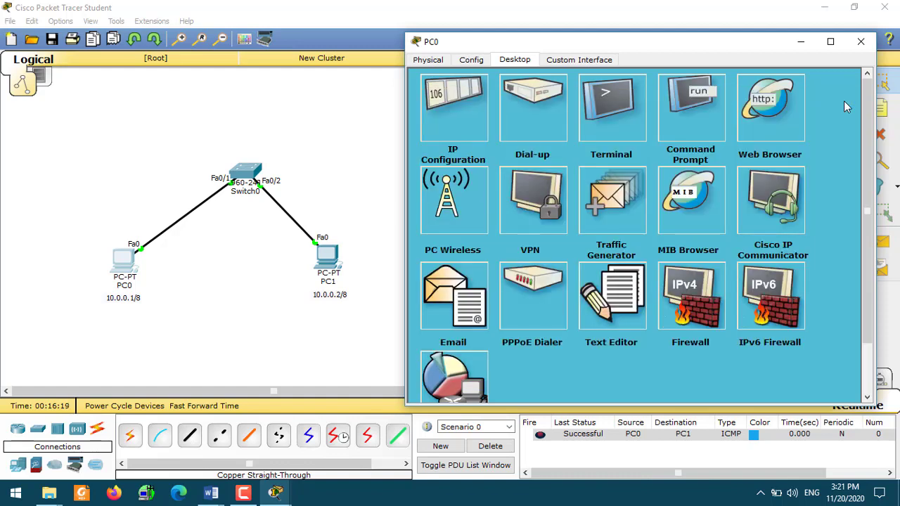
click(859, 43)
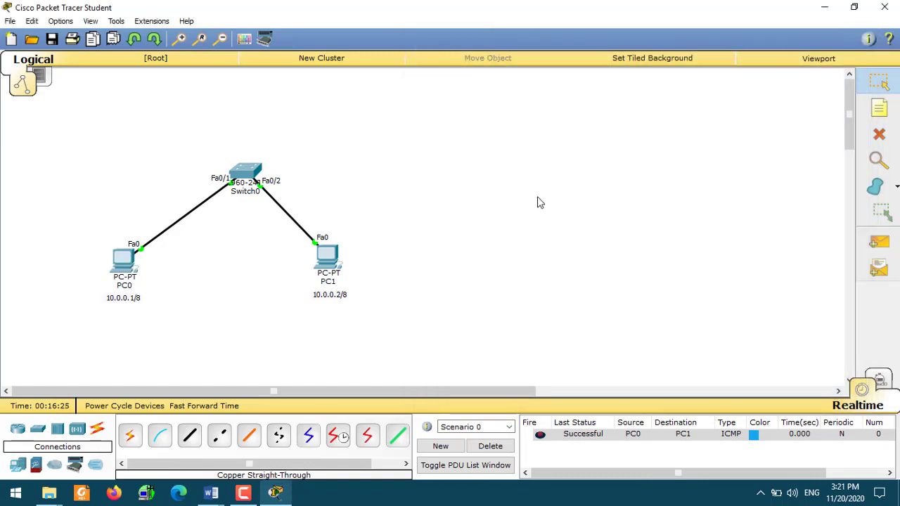
Open the Windows command prompt by running cmd, compare it with PC0's prompt, and close it.
key(super+r)
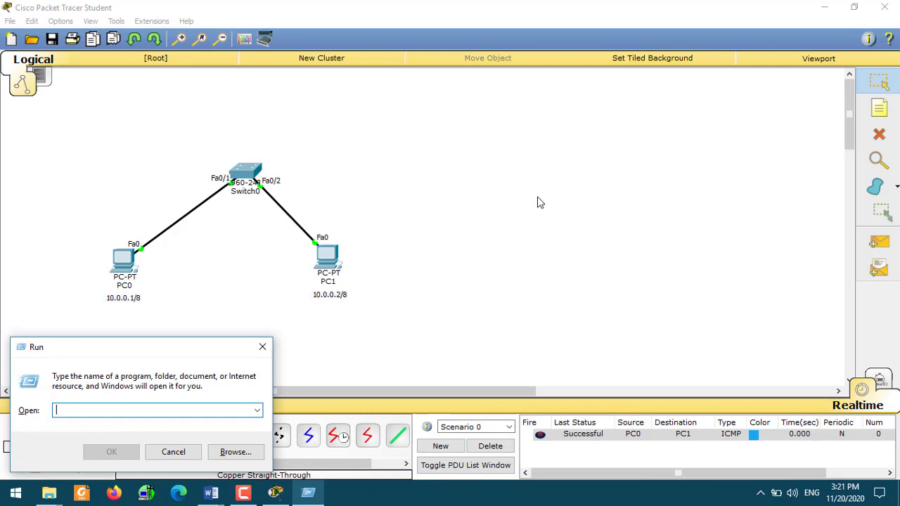
text(cmd)
key(Return)
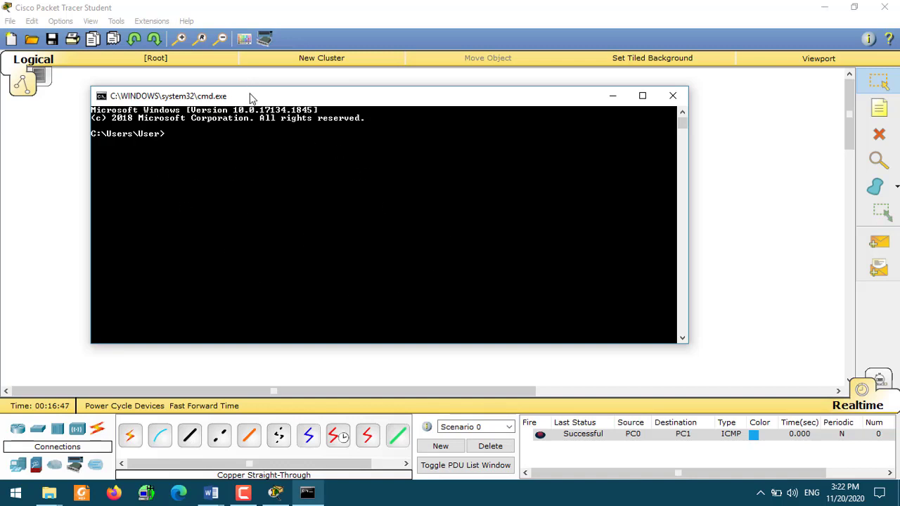
drag(253, 96, 380, 106)
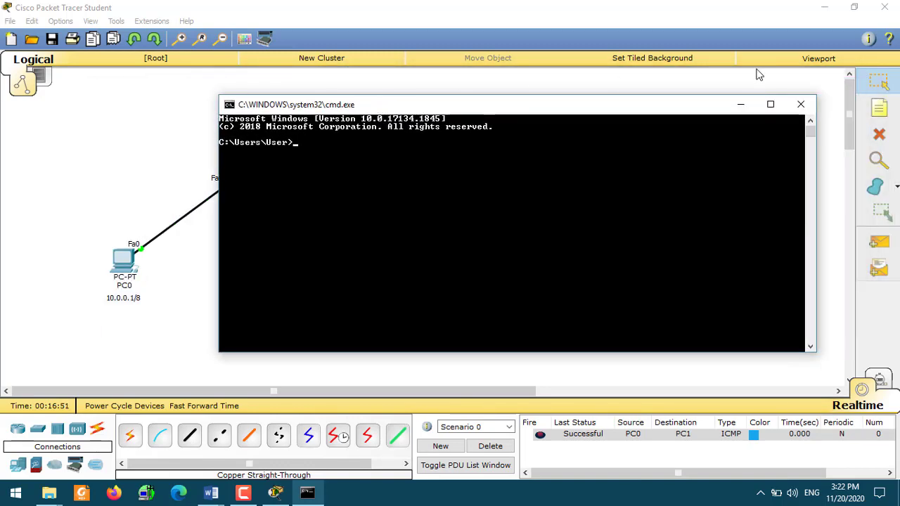
click(801, 105)
click(137, 121)
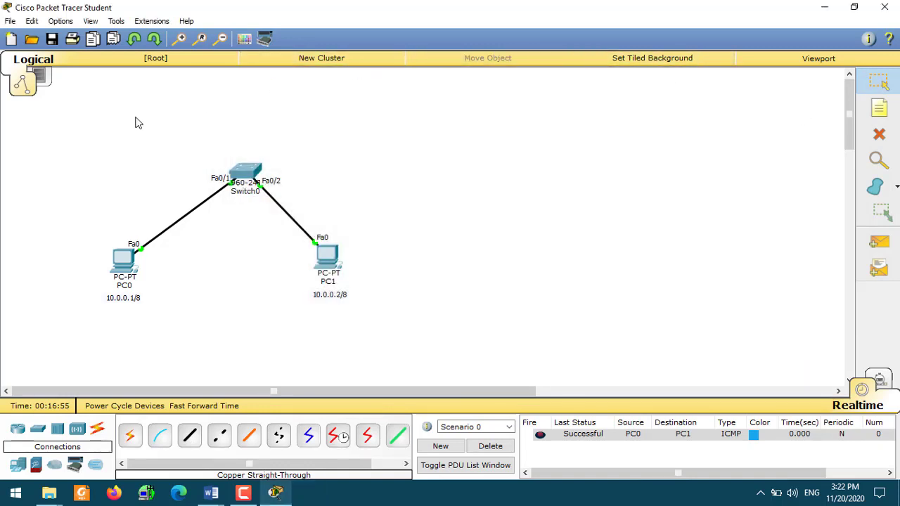
Save the network over the existing file exercise 1 - lecture3.pkt, and start a new blank network, keeping the current one saved.
click(53, 43)
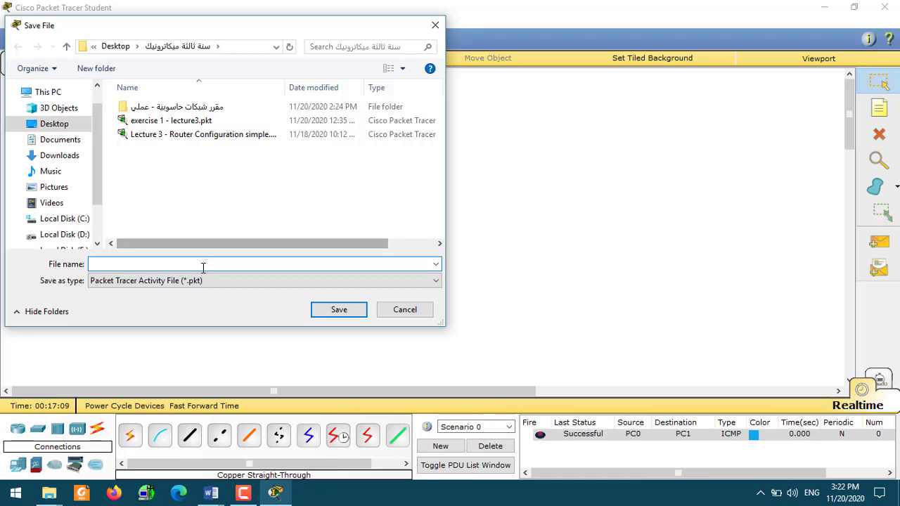
text(ex)
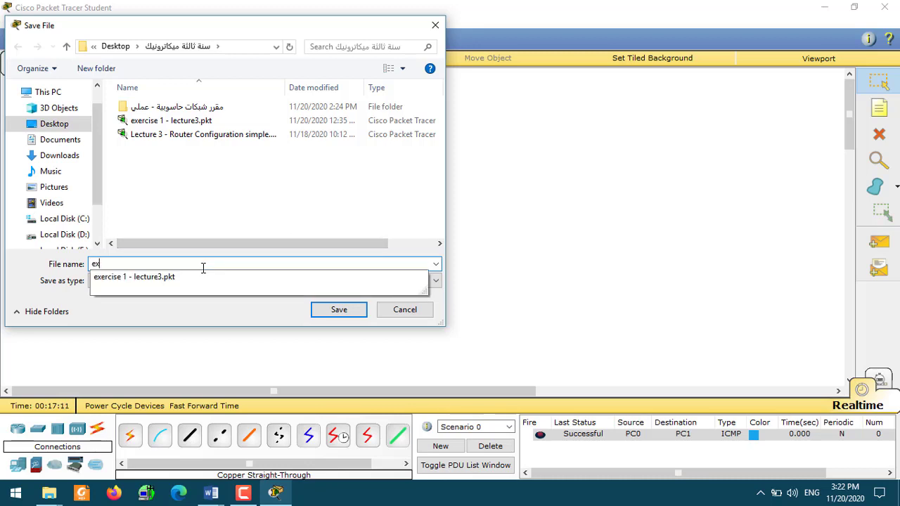
text(ercise)
click(129, 278)
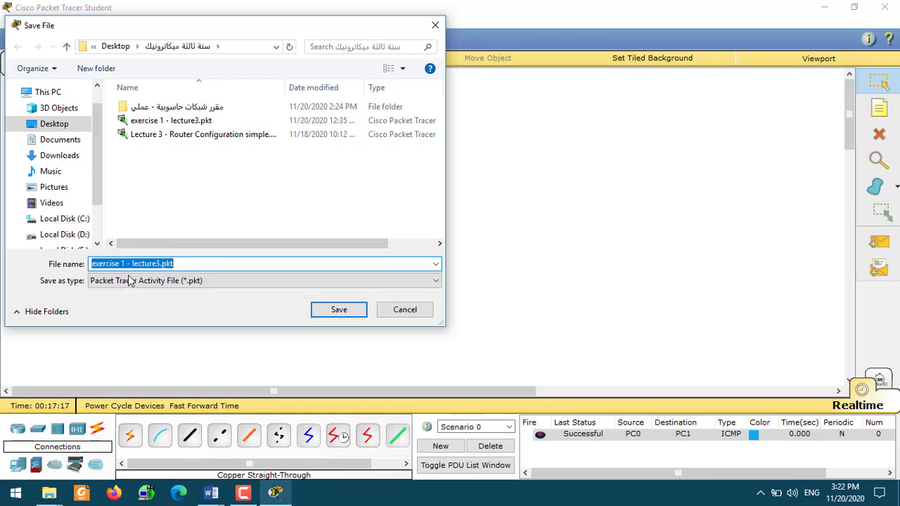
click(338, 310)
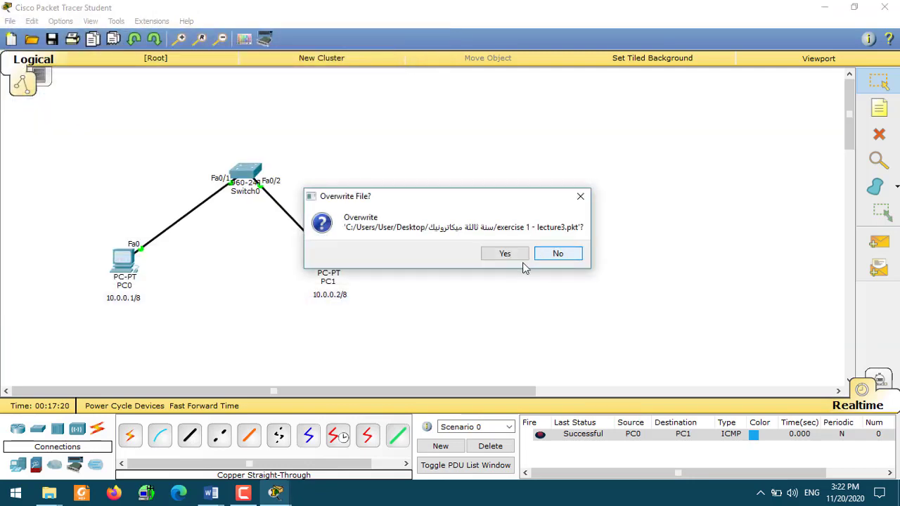
click(515, 258)
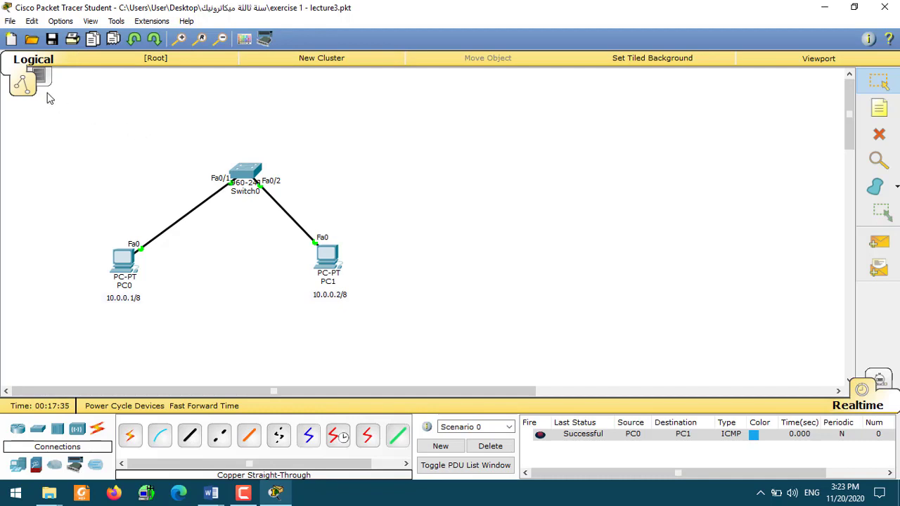
click(11, 39)
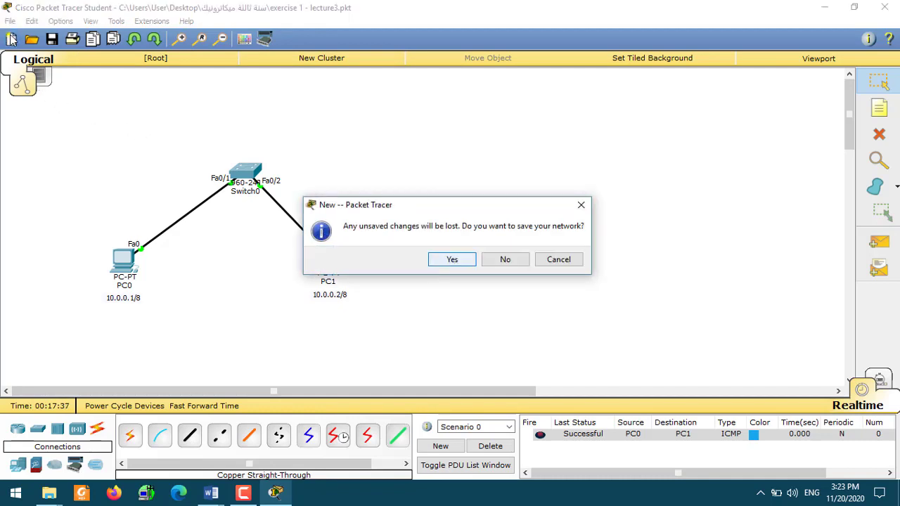
click(452, 260)
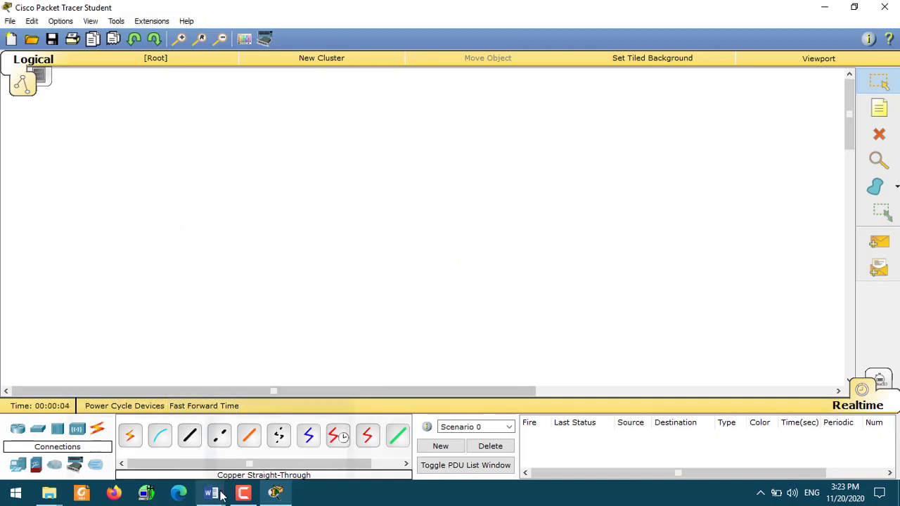
Switch to the Word document, review exercise 2's two-department task and its subnet addresses, and return to Packet Tracer.
mouse_move(211, 490)
click(161, 447)
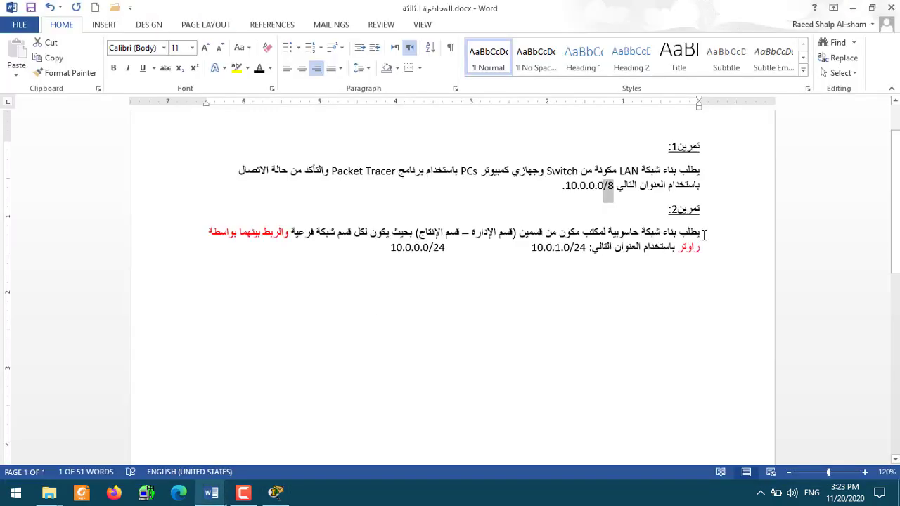
drag(700, 232, 680, 251)
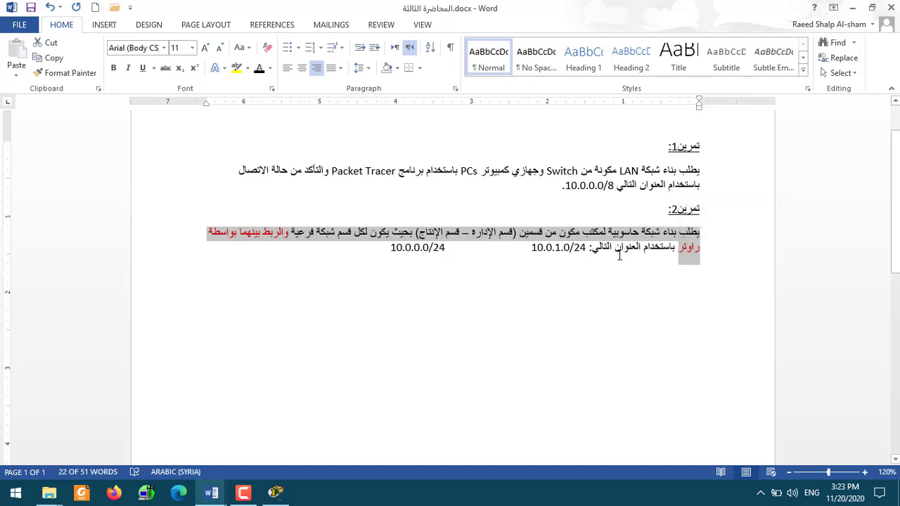
mouse_move(563, 251)
mouse_down()
mouse_move(535, 246)
mouse_move(570, 254)
mouse_up()
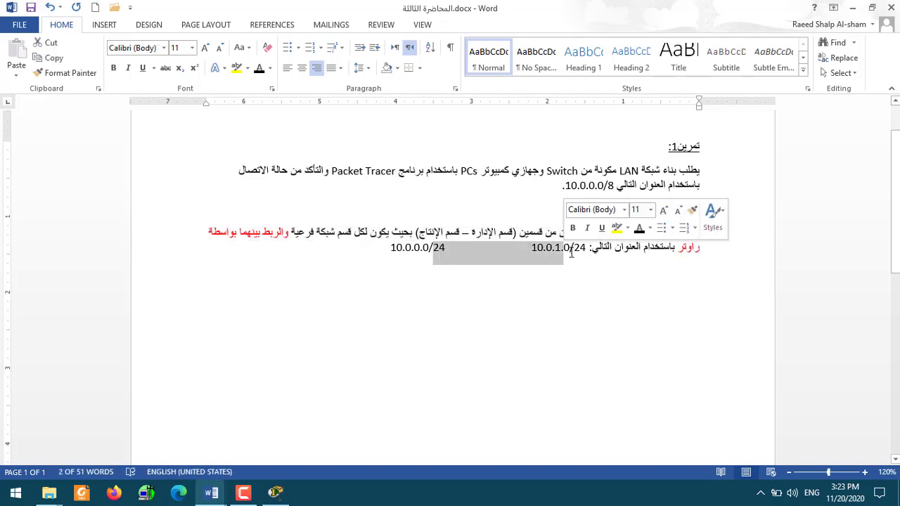
click(571, 255)
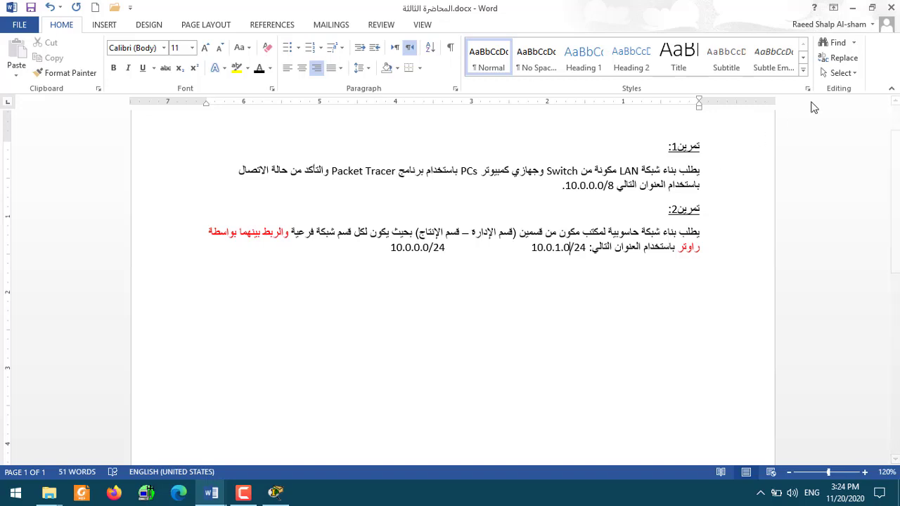
click(852, 7)
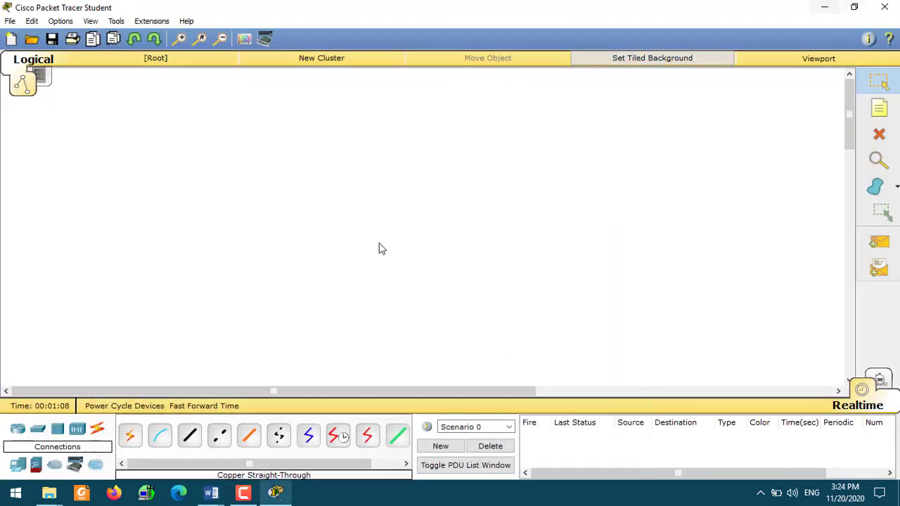
Place a 2811 router in the upper part of the workspace and open its physical device view, maximized and zoomed in.
click(18, 431)
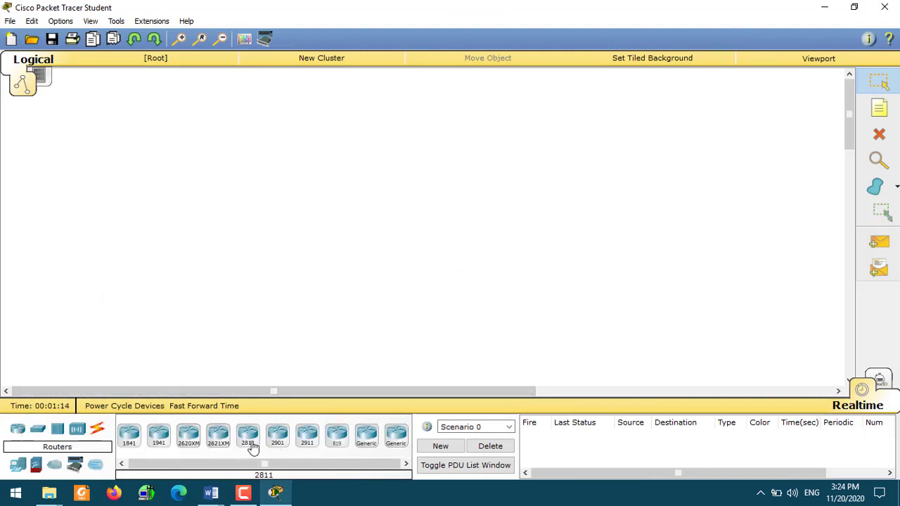
drag(248, 441, 231, 174)
mouse_move(230, 174)
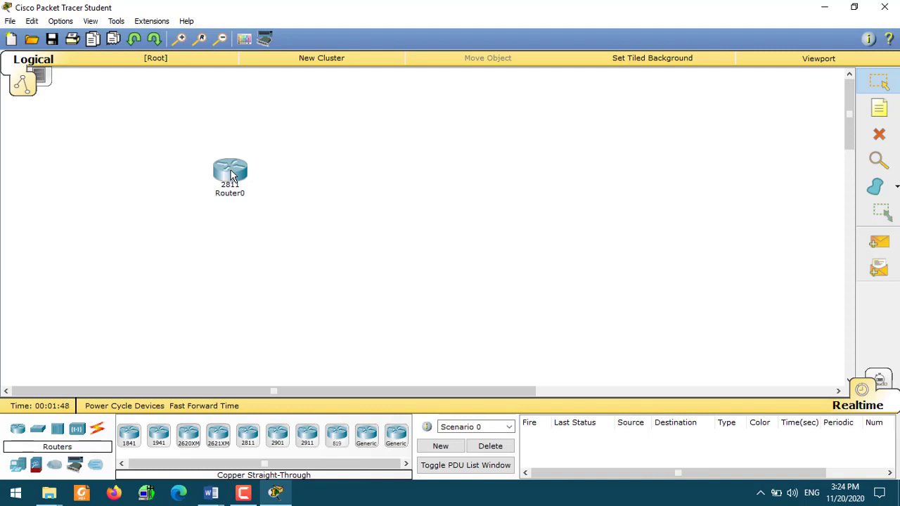
click(230, 175)
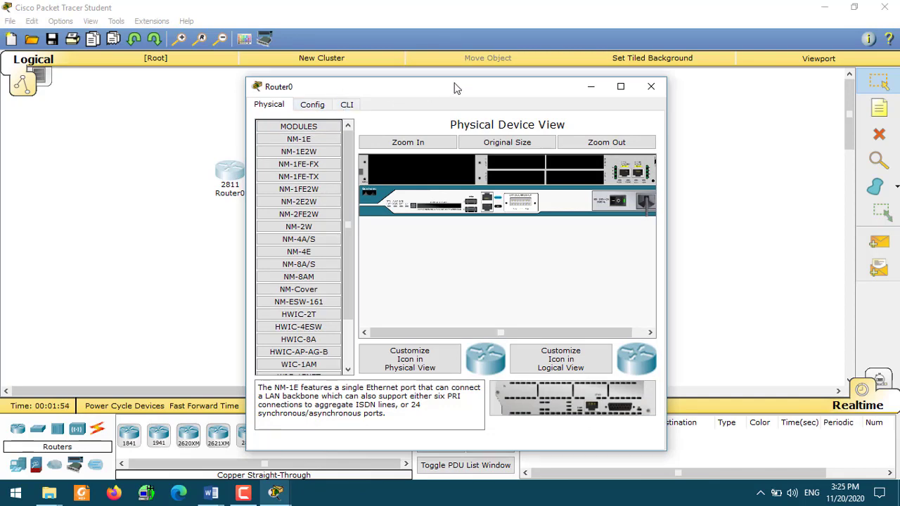
click(619, 92)
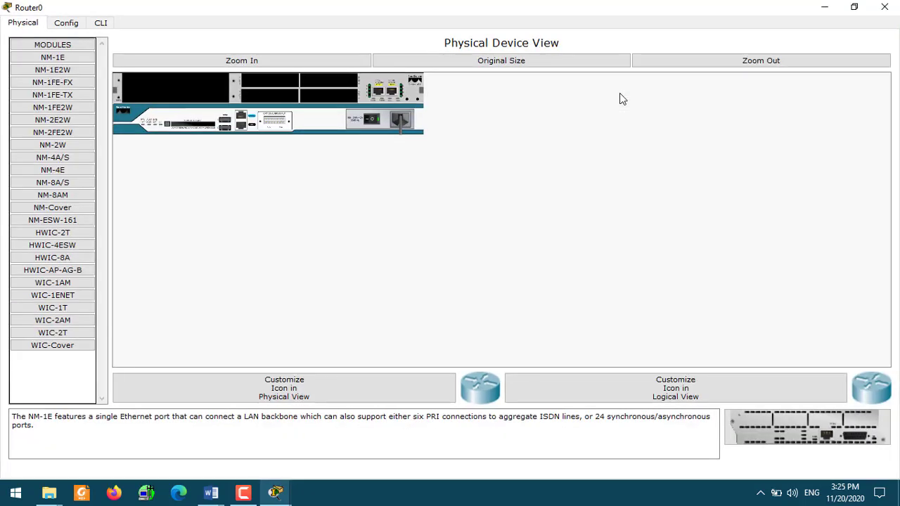
click(277, 67)
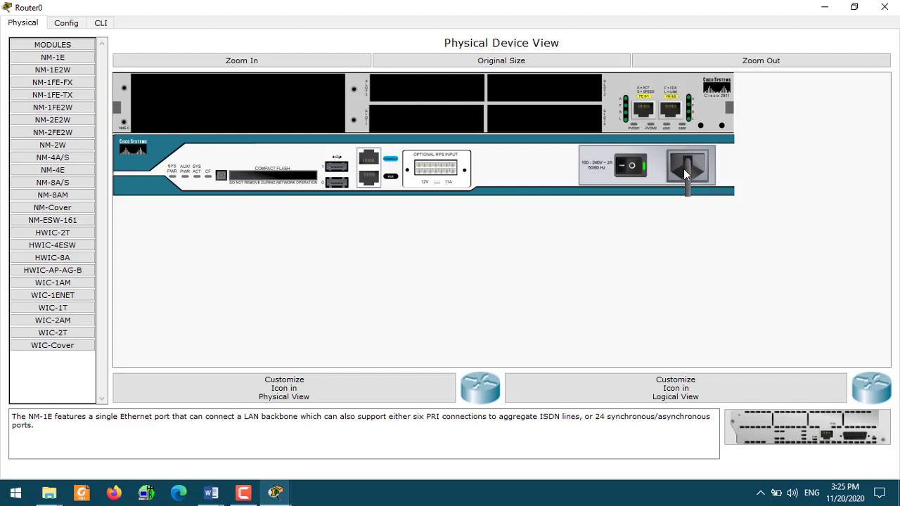
Power the 2811 router off and on again, and view its boot output in the command-line interface.
click(632, 167)
click(632, 166)
click(104, 24)
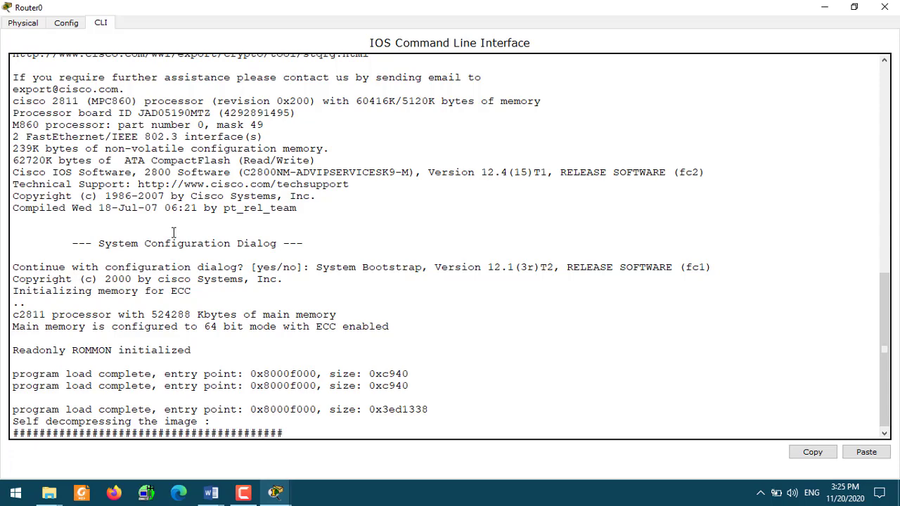
Return to the router's physical device view and select the NM-2FE2W module to read its description.
click(23, 23)
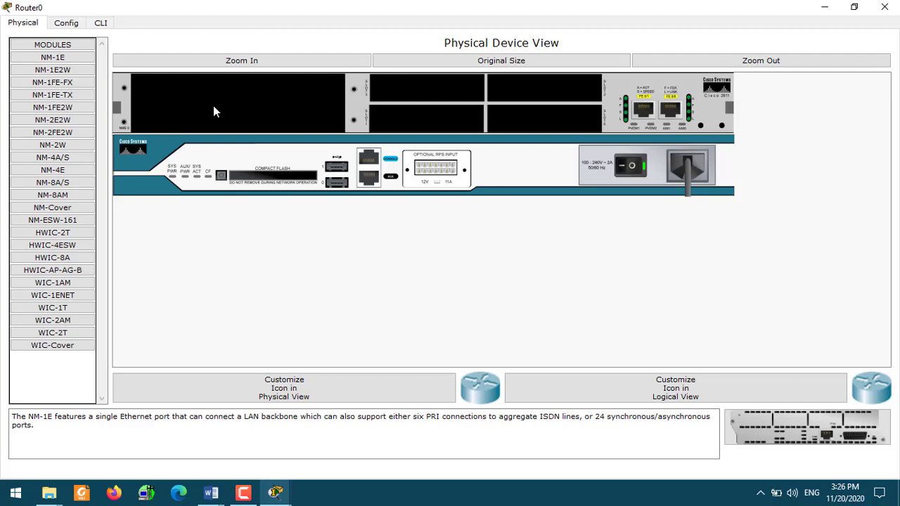
click(28, 137)
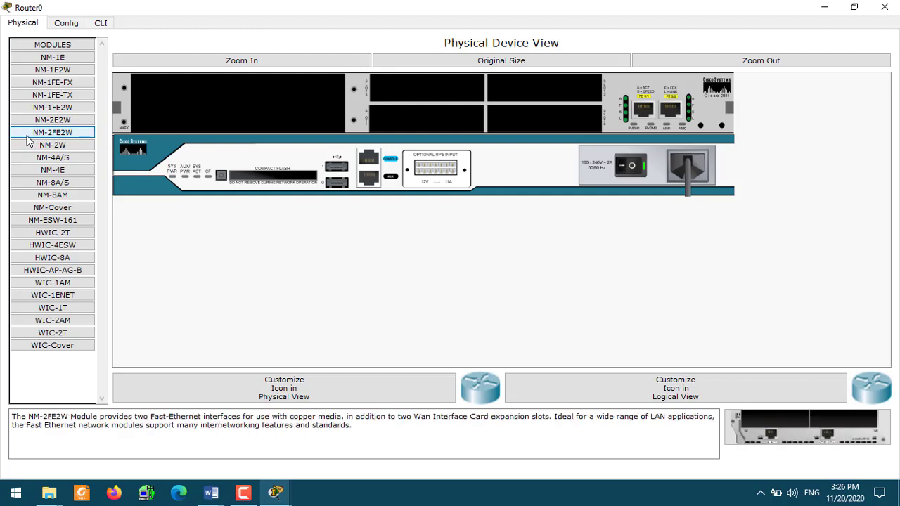